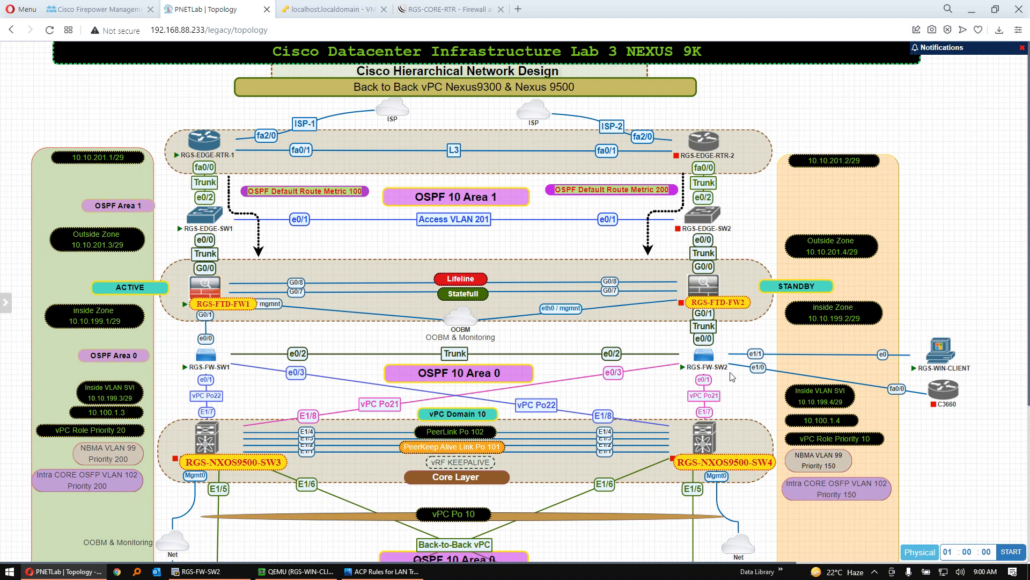
# Review the topology path from RGS-WIN-CLIENT through the firewalls to the edge routers, and view the ACP Rules for LAN Traffic image
pyautogui.moveTo(725, 378)
pyautogui.moveTo(950, 361)
pyautogui.moveTo(702, 358)
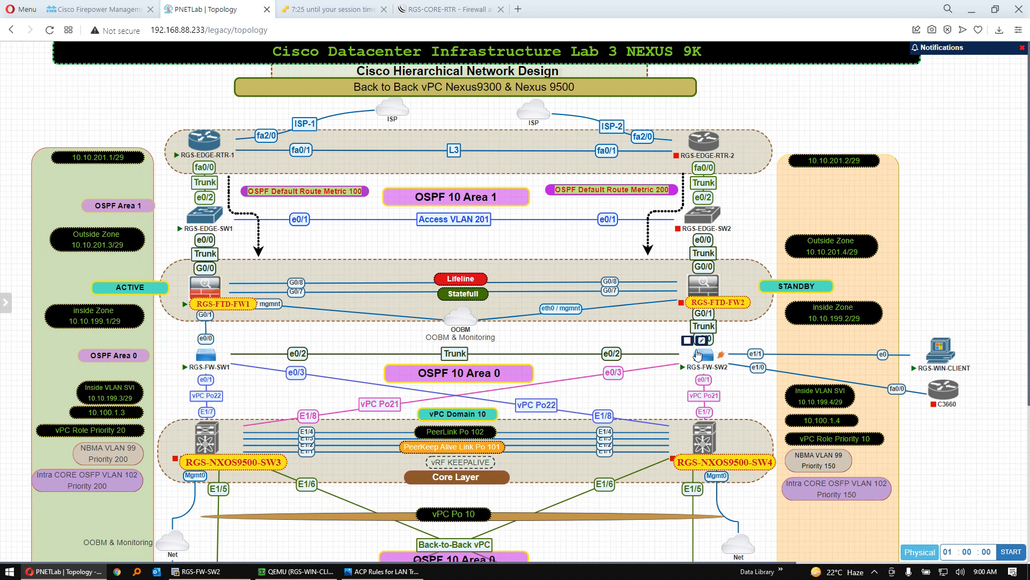
pyautogui.keyDown('ctrl'); pyautogui.click(200, 356); pyautogui.keyUp('ctrl')
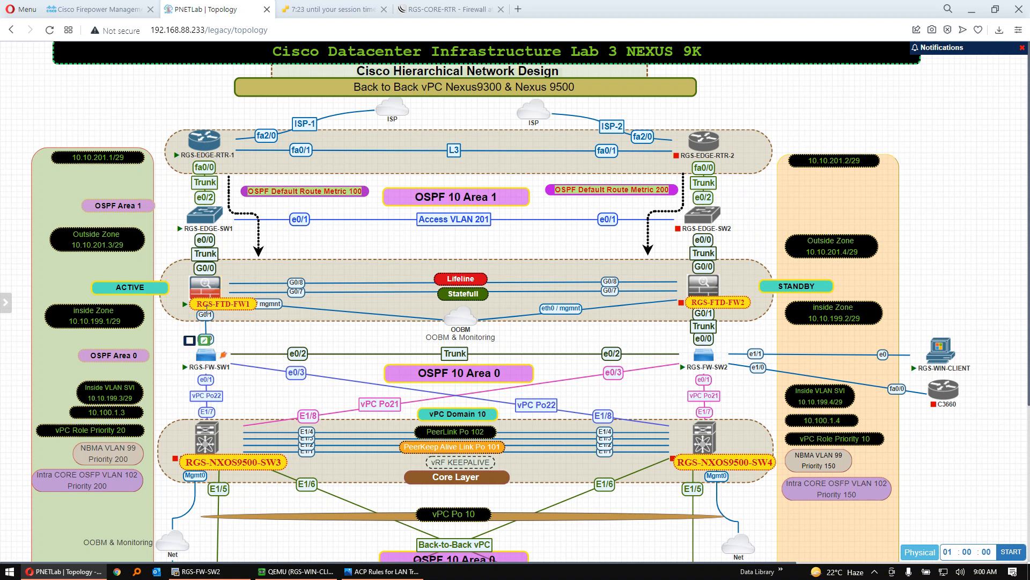
pyautogui.keyDown('ctrl'); pyautogui.click(206, 296); pyautogui.keyUp('ctrl')
pyautogui.moveTo(223, 209)
pyautogui.moveTo(220, 159)
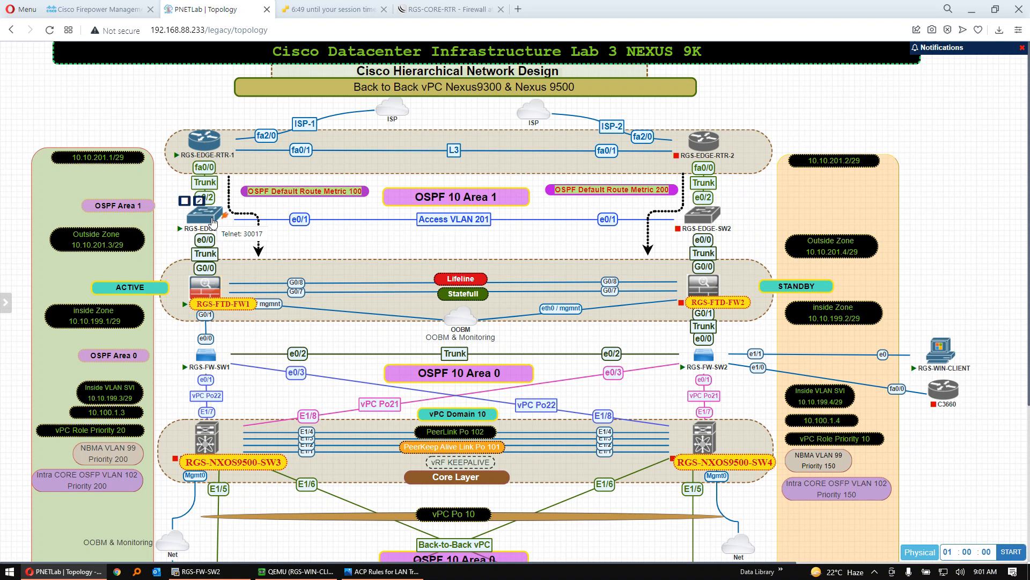
pyautogui.moveTo(703, 220)
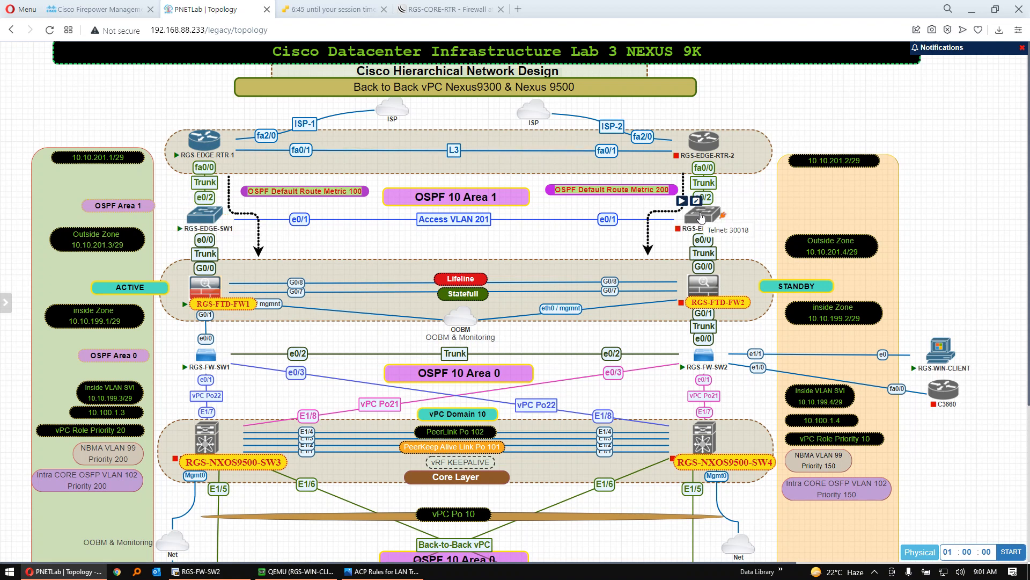
pyautogui.moveTo(709, 150)
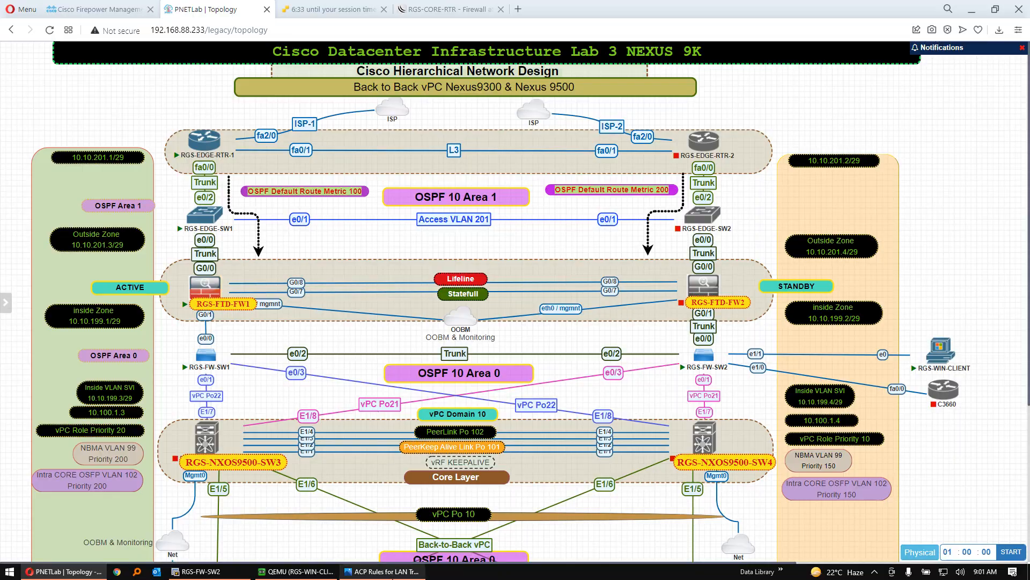
pyautogui.click(382, 571)
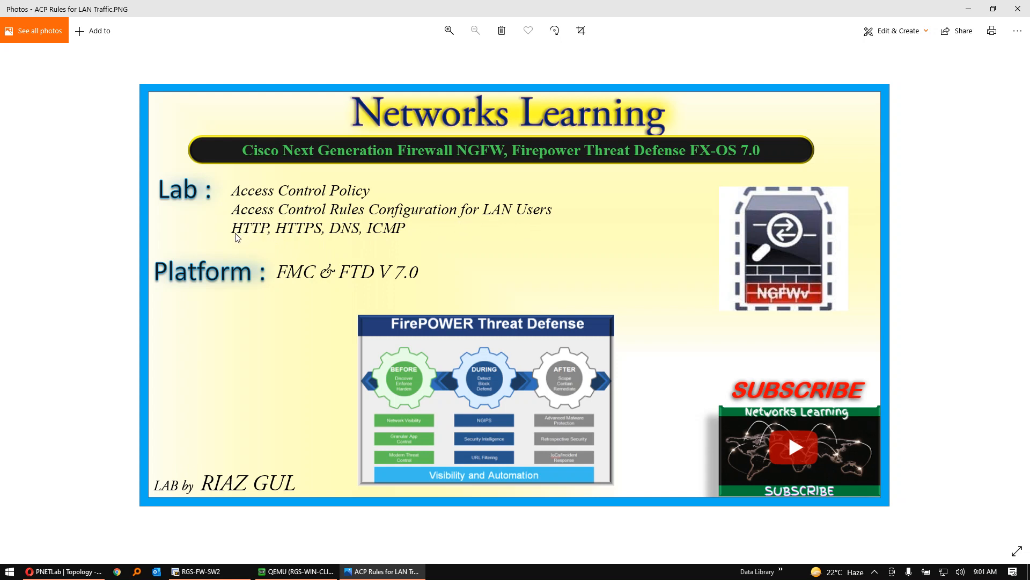
pyautogui.click(969, 10)
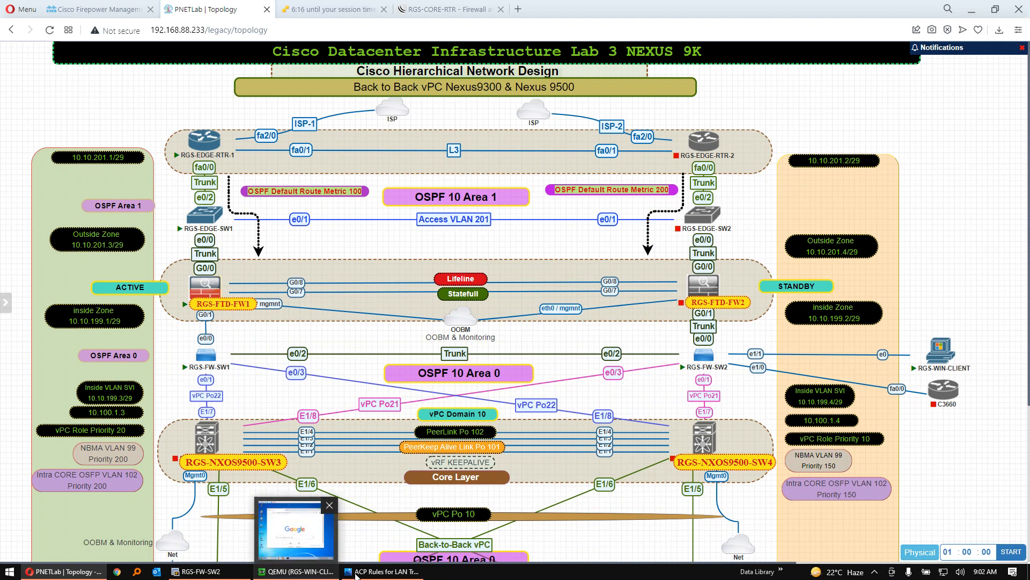
# Switch to the RGS-WIN-CLIENT virtual machine and ping 8.8.8.8 from Windows
pyautogui.click(298, 571)
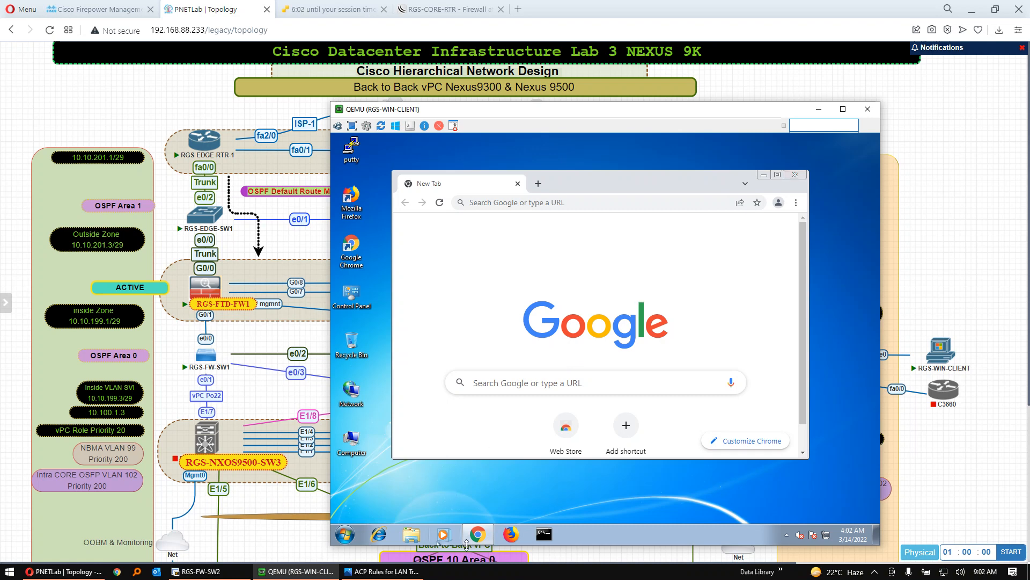
pyautogui.click(346, 535)
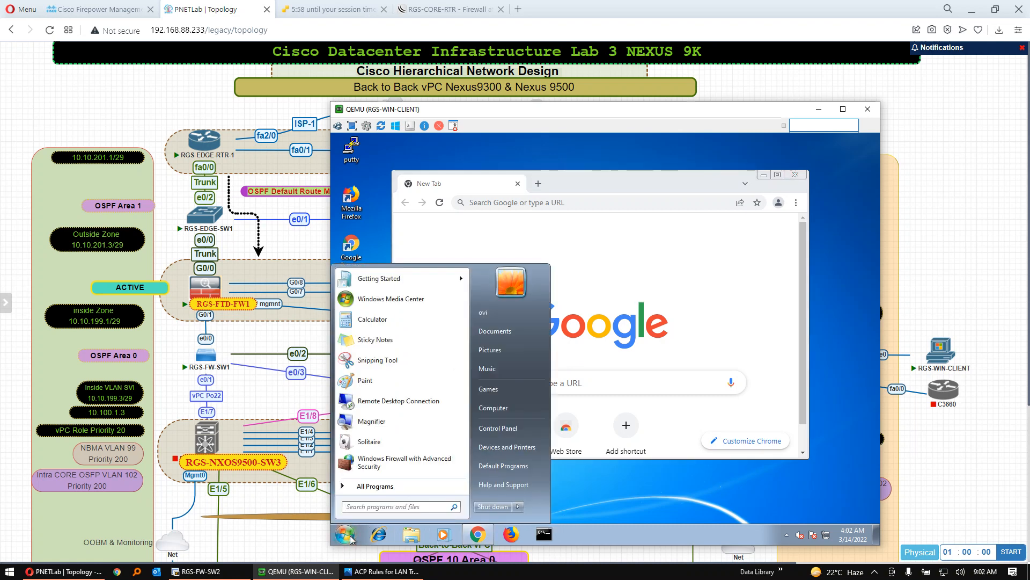
pyautogui.write('ping 8.8')
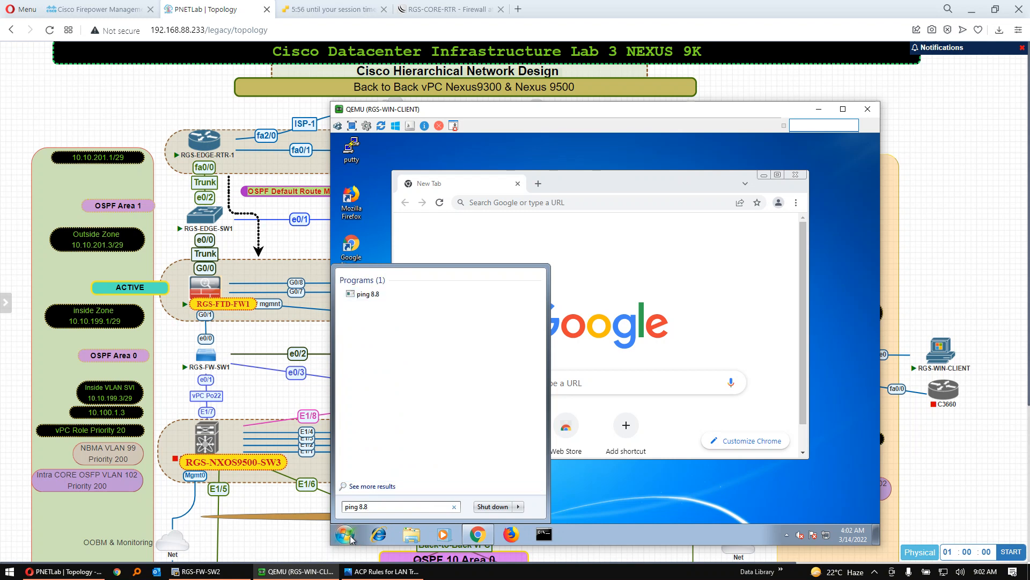
pyautogui.write('.8.8')
pyautogui.press('Return')
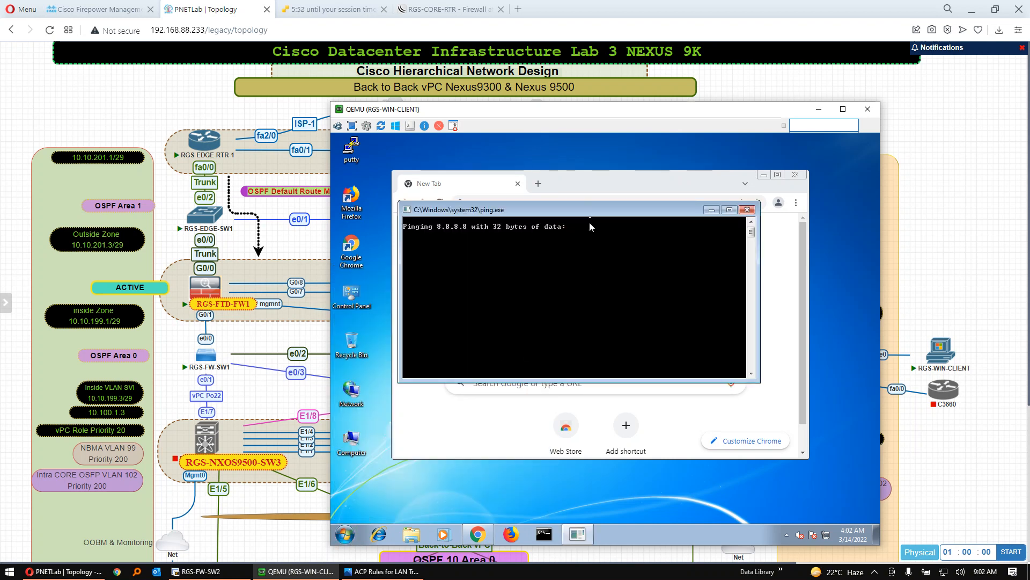
pyautogui.moveTo(584, 210); pyautogui.dragTo(640, 295)
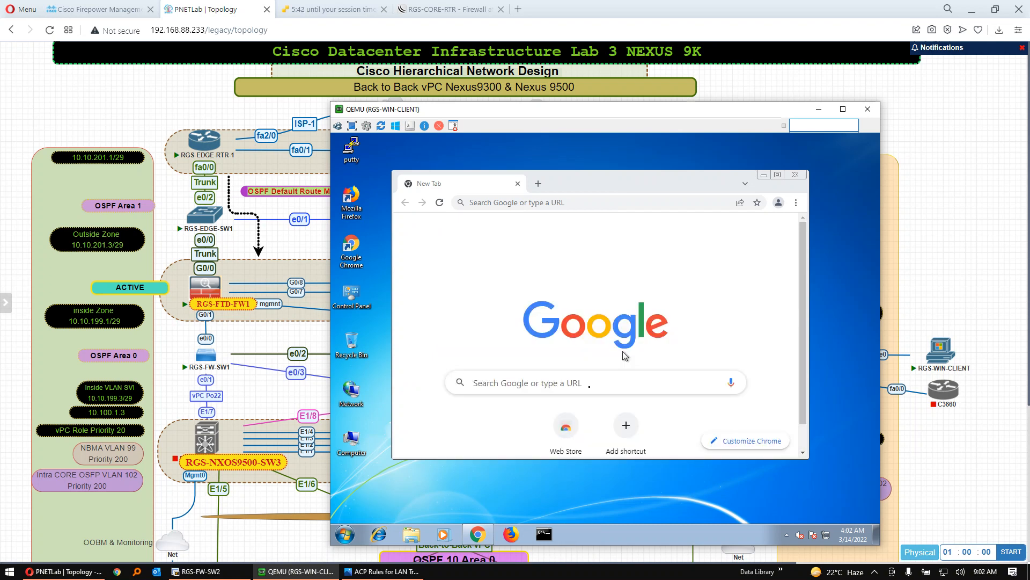
# Repeat the ping to 8.8.8.8 from the Windows client to recheck internet reachability
pyautogui.click(345, 536)
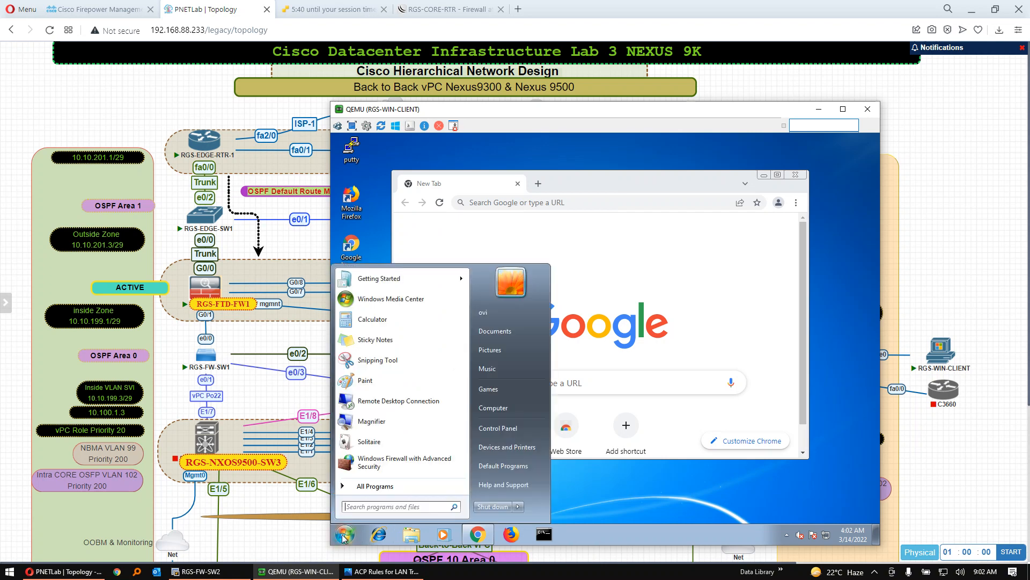
pyautogui.write('ping 8.')
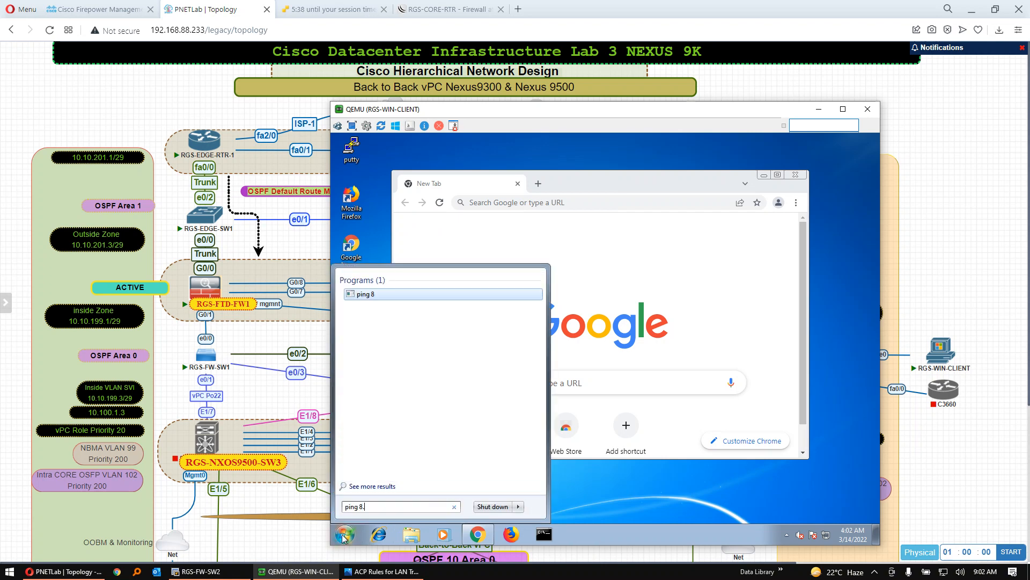
pyautogui.write('8.8.8')
pyautogui.press('Return')
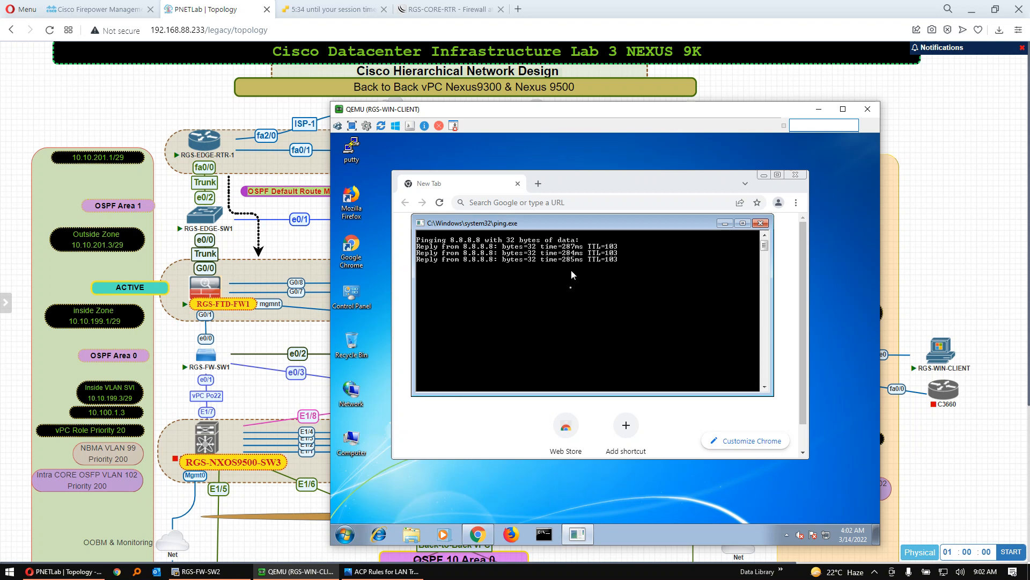
# Switch to Firepower Management Center and open the list of access control policies
pyautogui.click(116, 10)
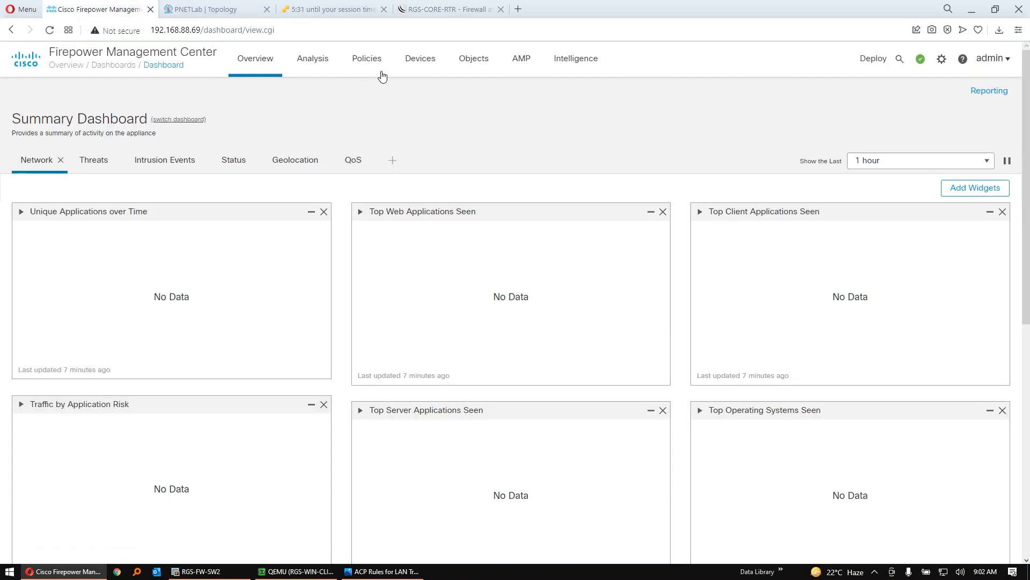
pyautogui.click(378, 60)
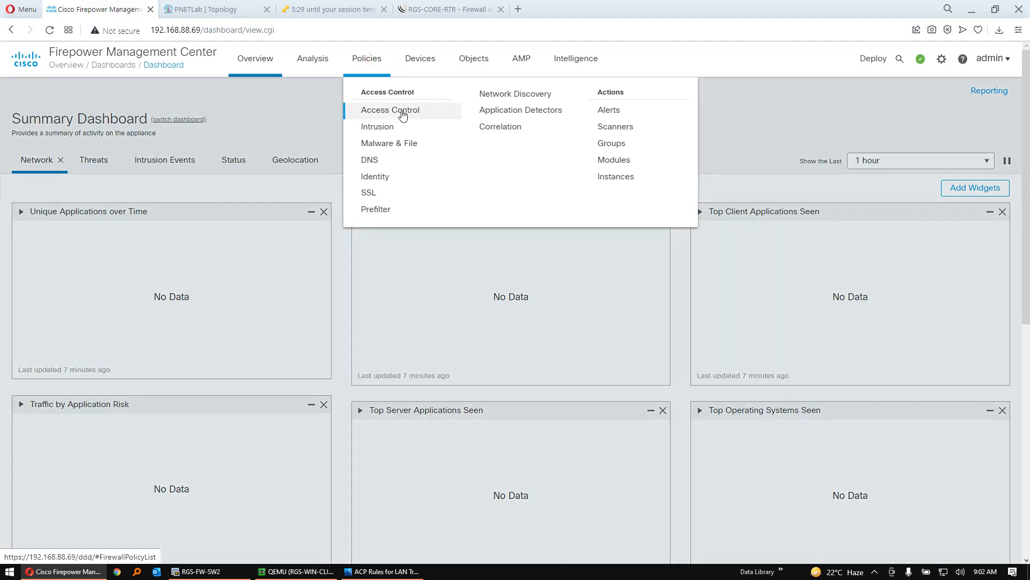
pyautogui.click(403, 116)
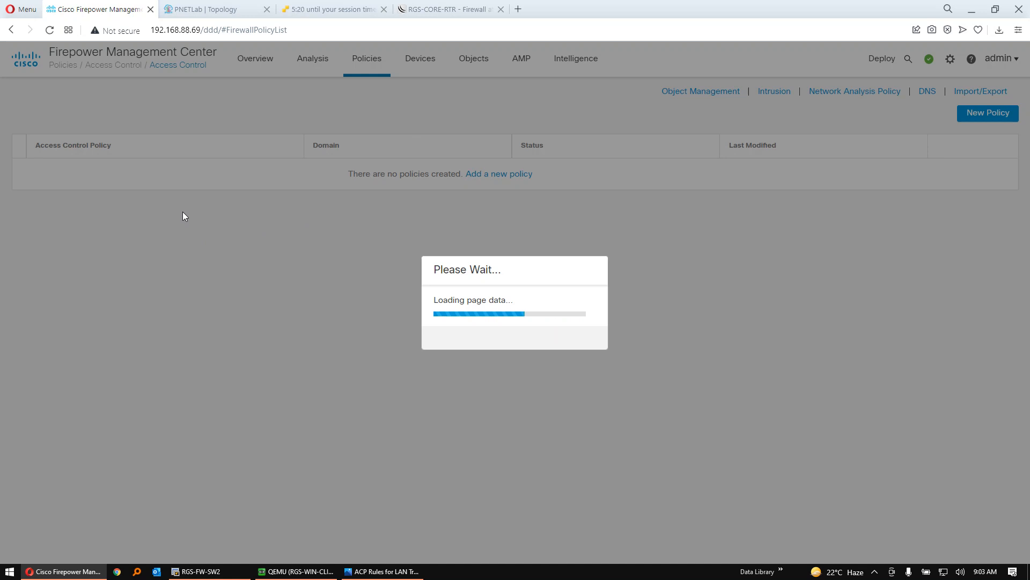
# Refresh the localhost.localdomain host page in VMware ESXi and return to Firepower Management Center
pyautogui.click(358, 2)
pyautogui.click(87, 3)
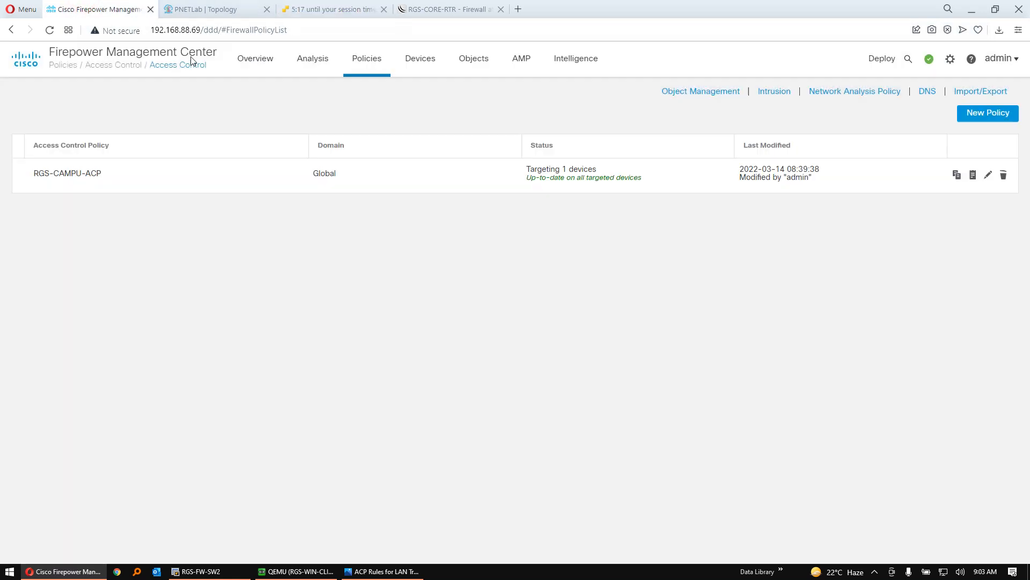
pyautogui.click(302, 14)
pyautogui.click(459, 99)
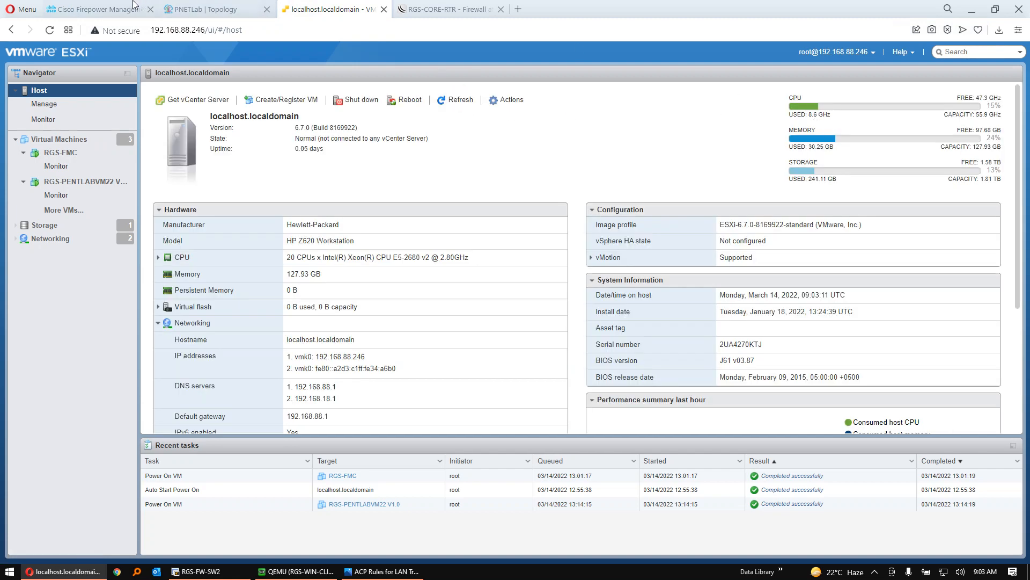
pyautogui.click(115, 8)
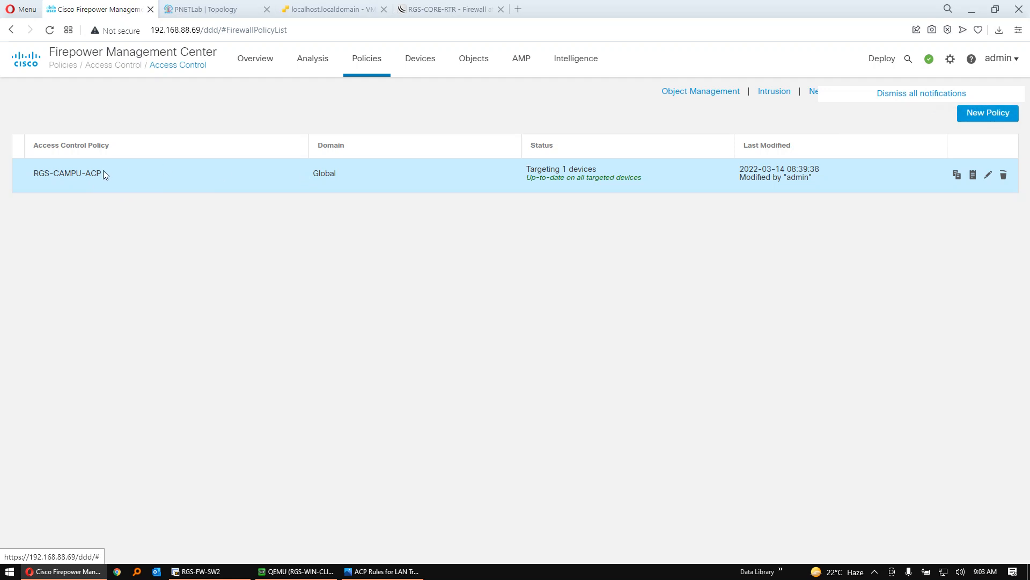
# Check the deployment and task notifications, and close the notification window
pyautogui.click(931, 60)
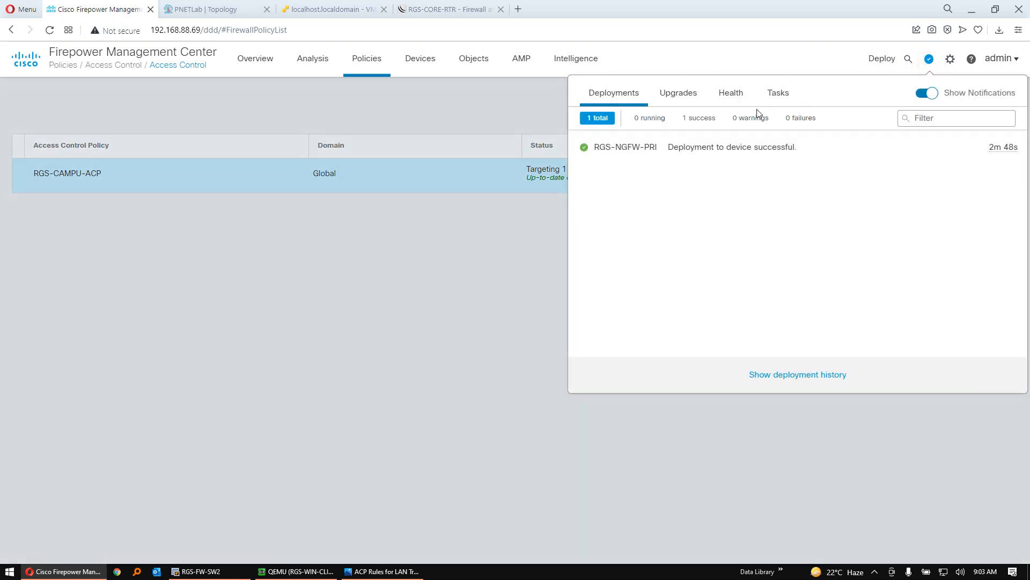
pyautogui.click(779, 95)
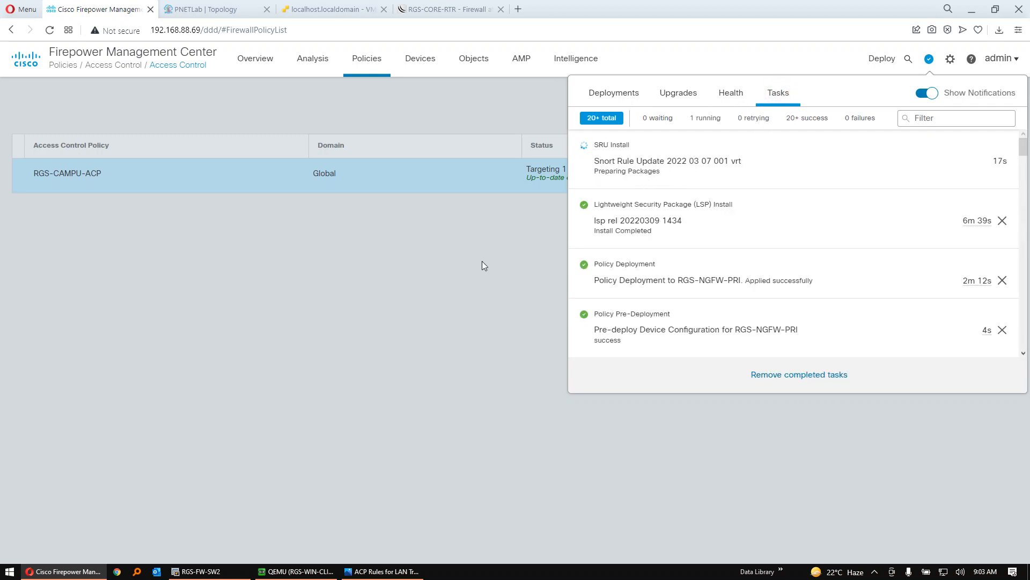
pyautogui.click(324, 227)
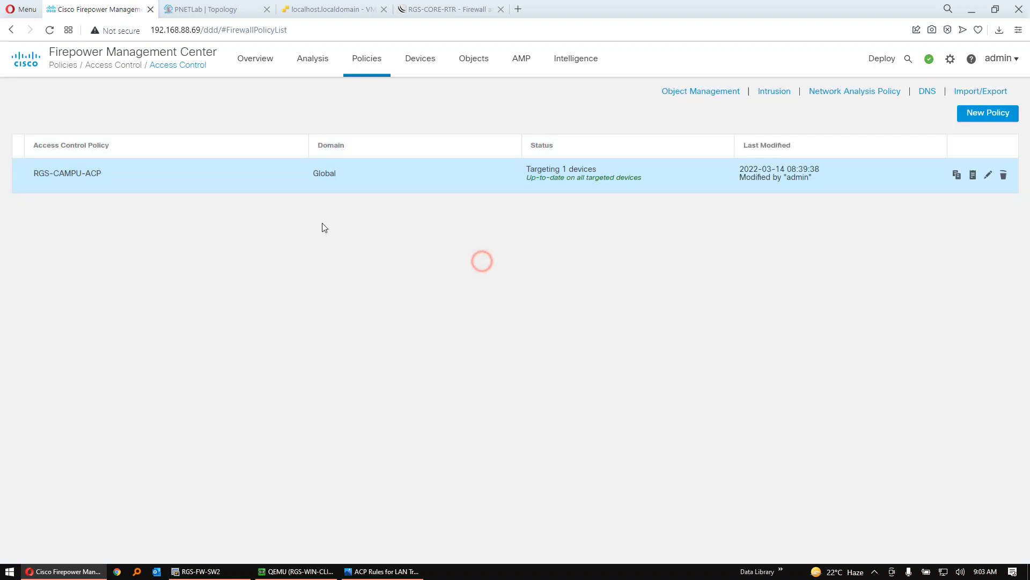
# Open the RGS-CAMPU-ACP policy for editing and switch the interface theme to Classic
pyautogui.click(74, 173)
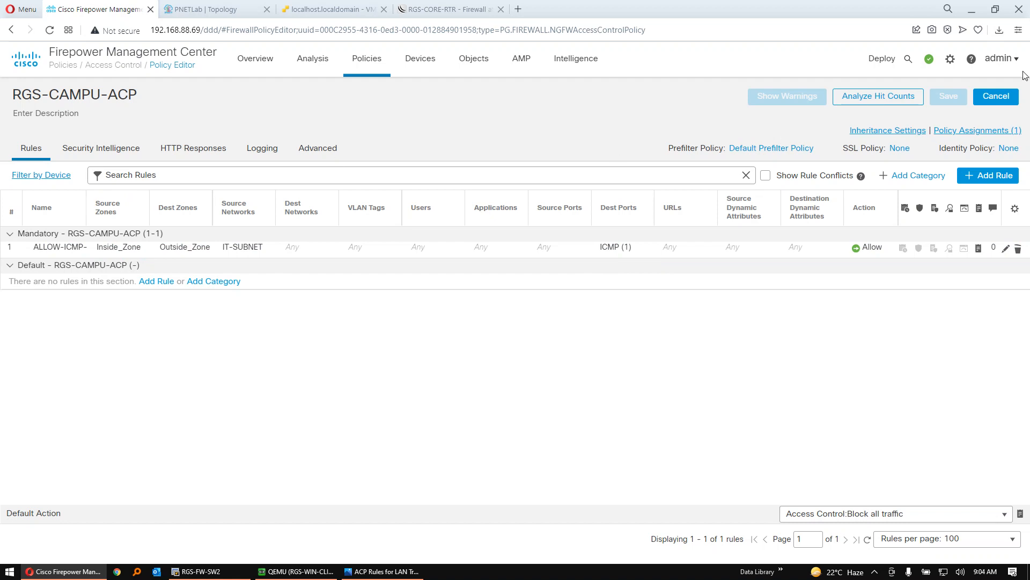
pyautogui.click(1012, 59)
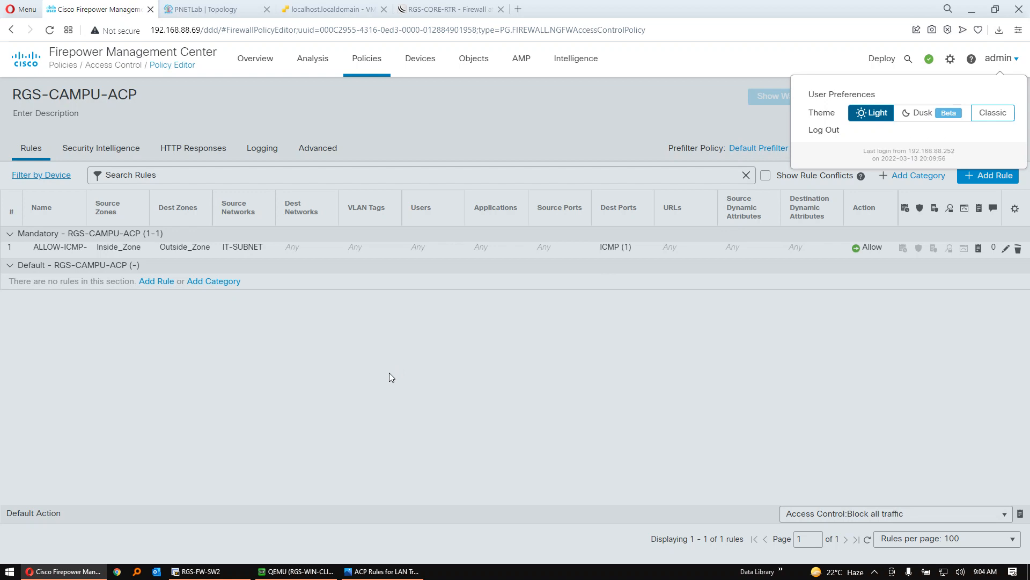
pyautogui.click(876, 115)
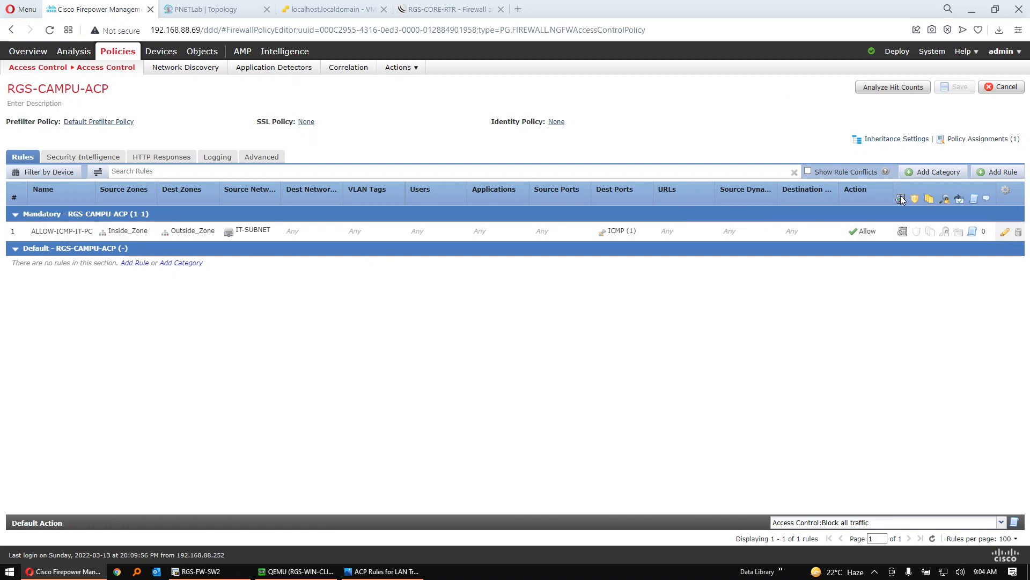
# Look at RGS-WIN-CLIENT in the PNETLab topology and return to the policy in Firepower Management Center
pyautogui.click(204, 13)
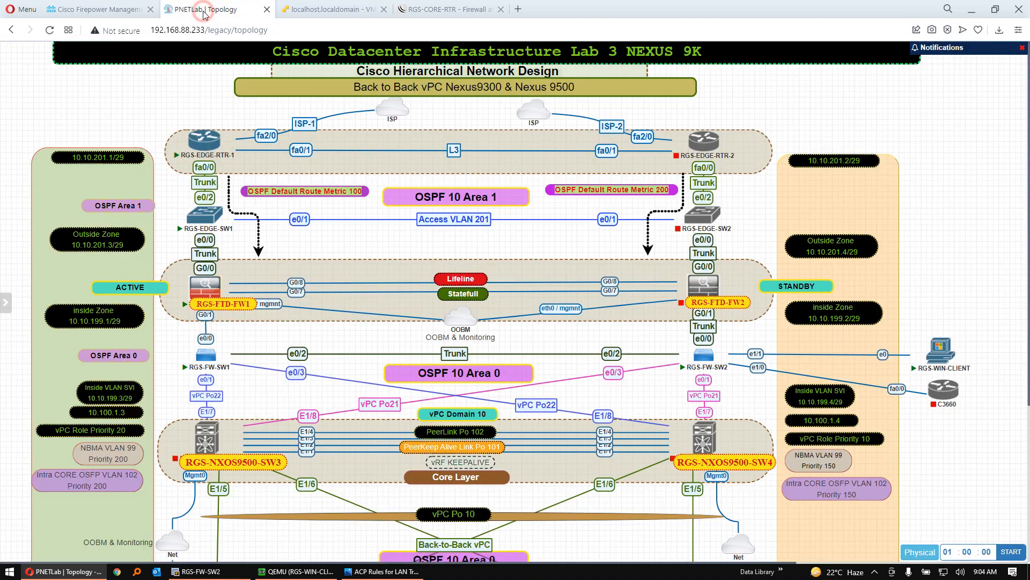
pyautogui.moveTo(946, 365)
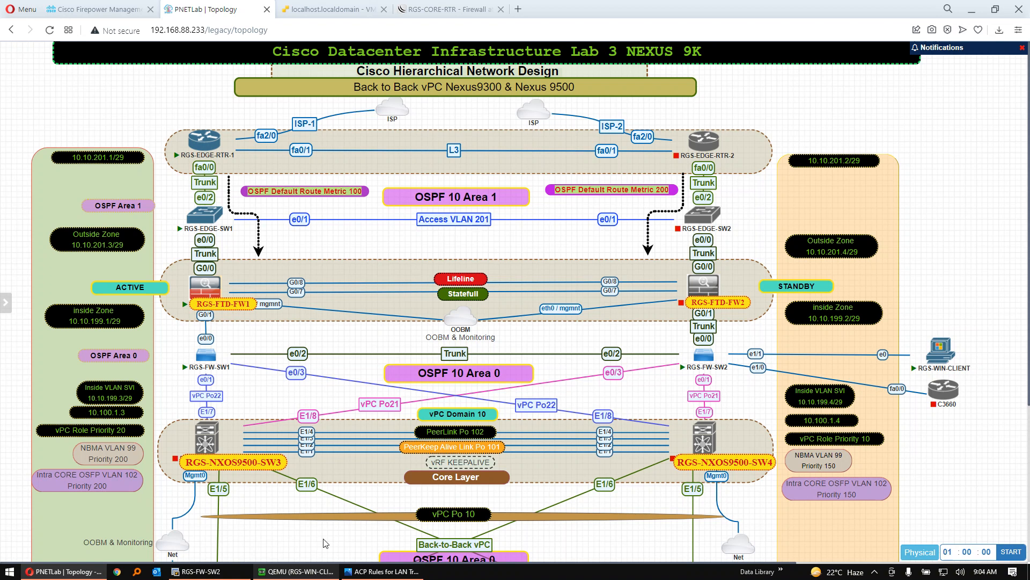
pyautogui.click(99, 9)
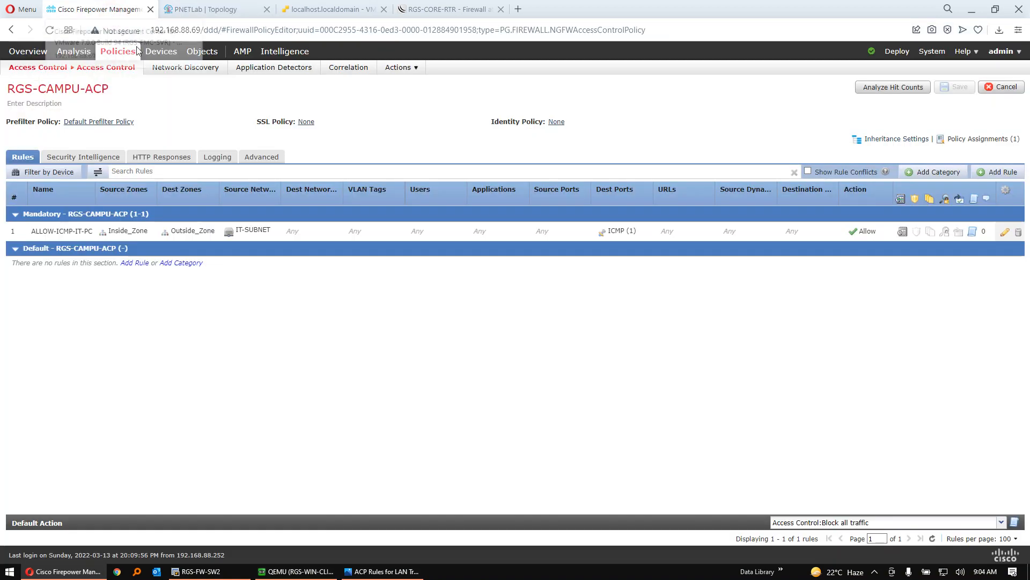
# Open the connection events page in a new browser tab and return to the RGS-CAMPU-ACP rules
pyautogui.moveTo(76, 55)
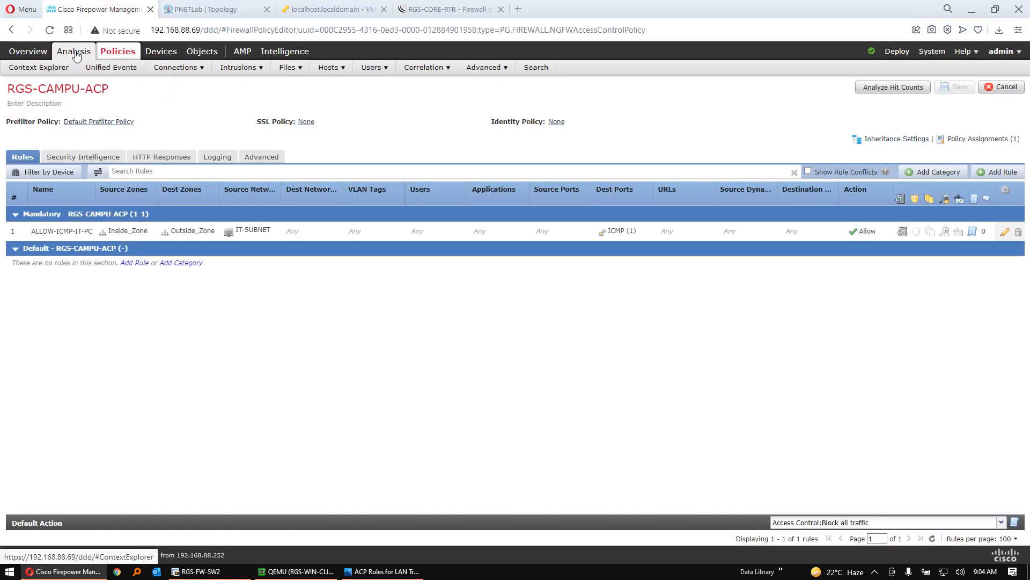
pyautogui.moveTo(188, 70)
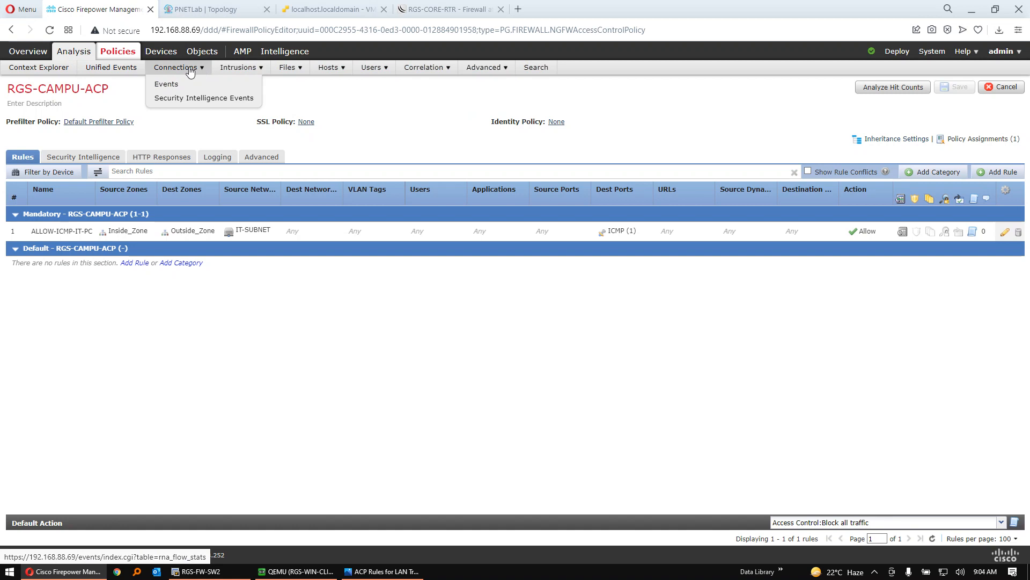
pyautogui.rightClick(170, 86)
pyautogui.click(177, 92)
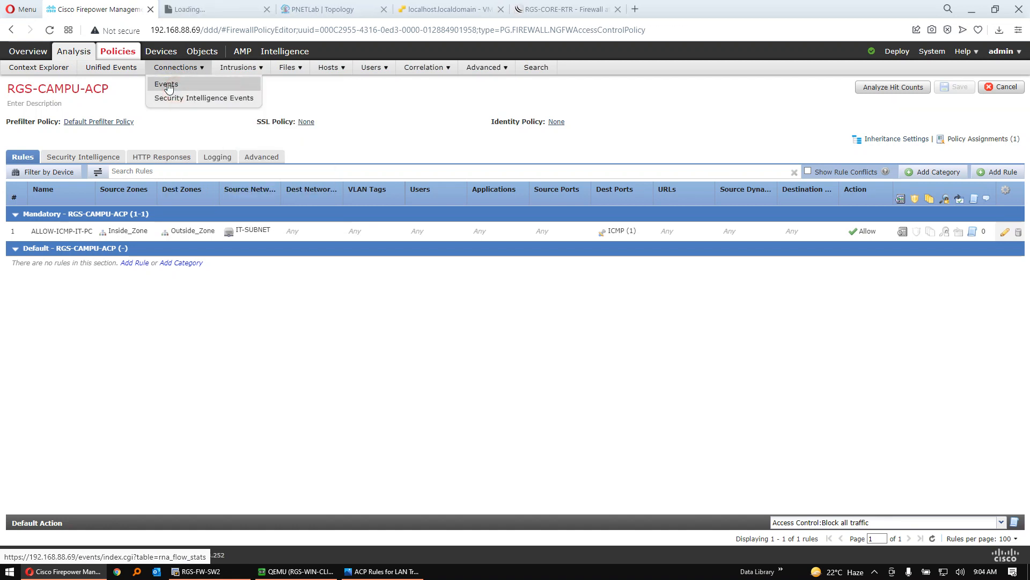
pyautogui.click(210, 8)
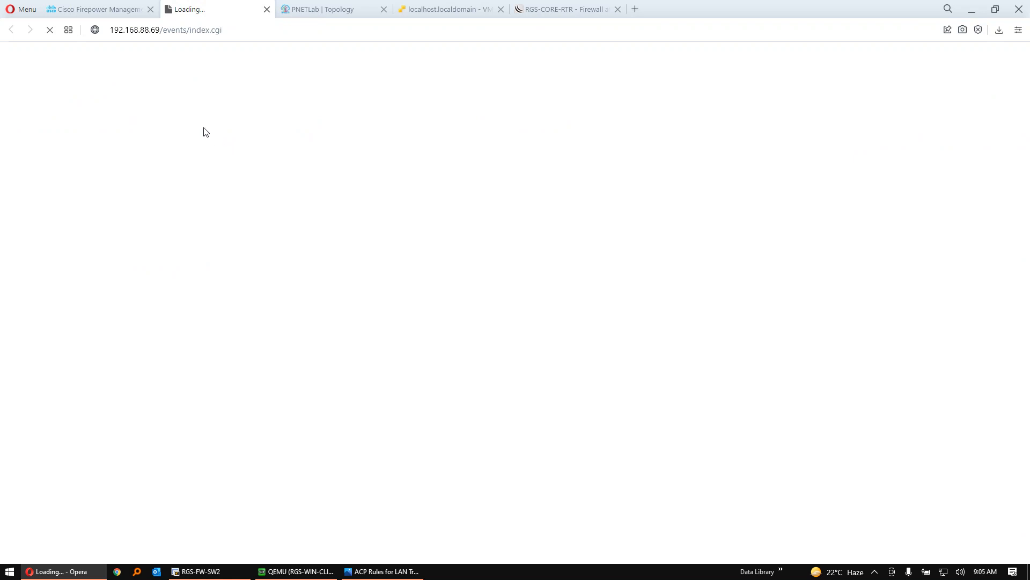
pyautogui.click(111, 9)
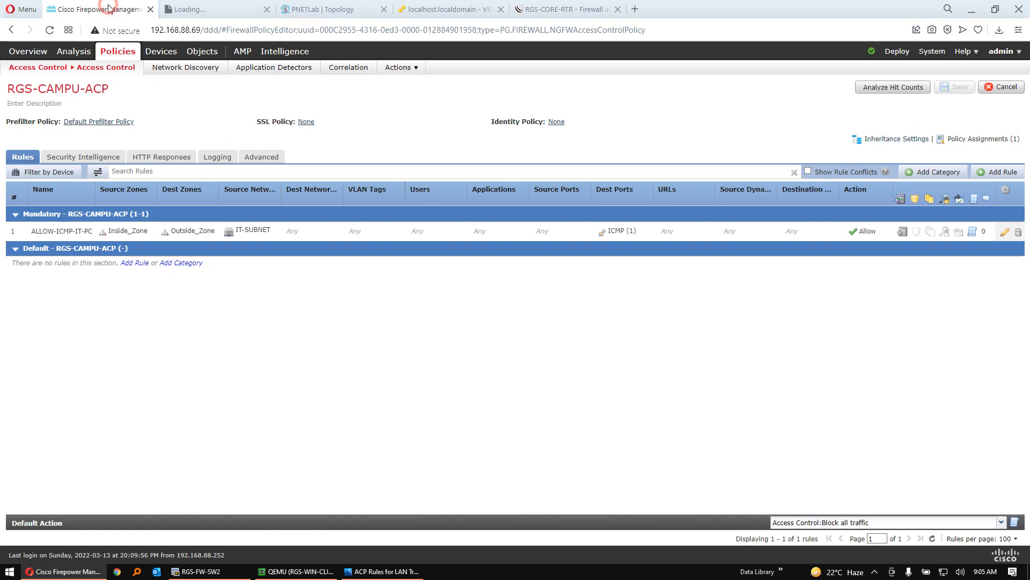
# Review the task notifications for running jobs and check whether the connection events page in the other tab has loaded
pyautogui.click(870, 51)
pyautogui.click(795, 72)
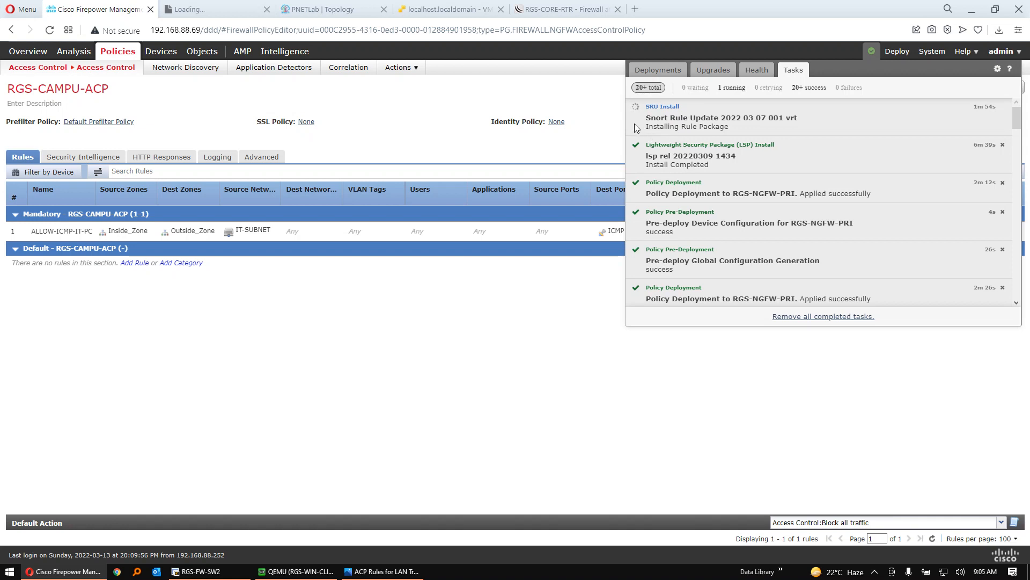
pyautogui.click(220, 8)
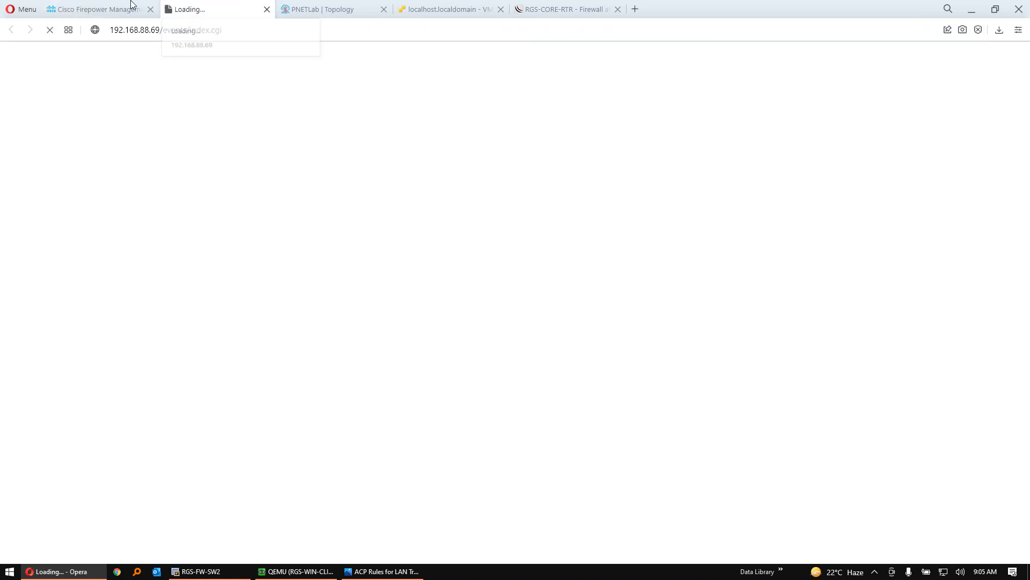
pyautogui.click(116, 4)
pyautogui.click(227, 8)
pyautogui.click(116, 6)
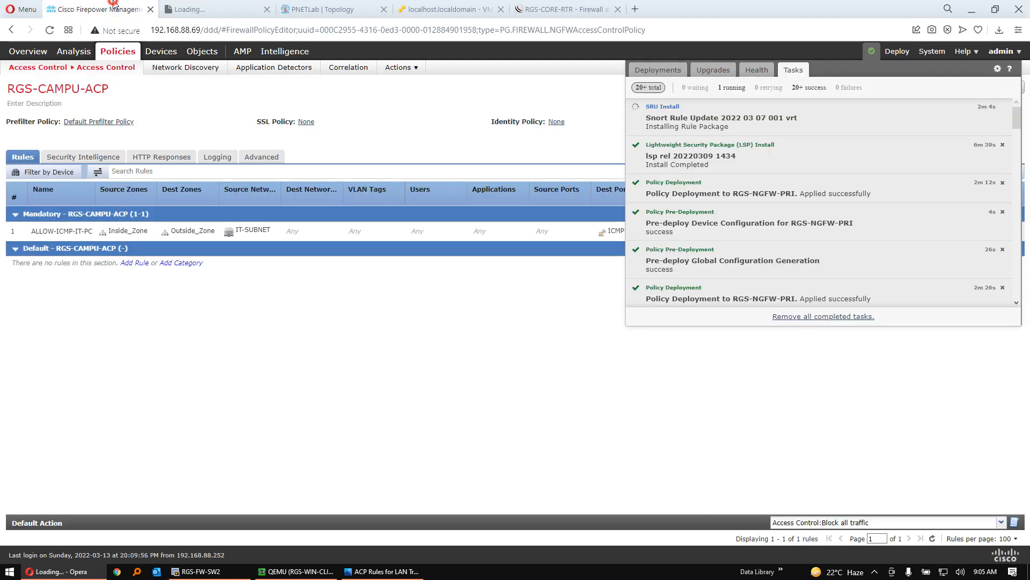
# Review the running, successful and total task notifications, along with the deployment and upgrade statuses
pyautogui.click(730, 87)
pyautogui.click(797, 87)
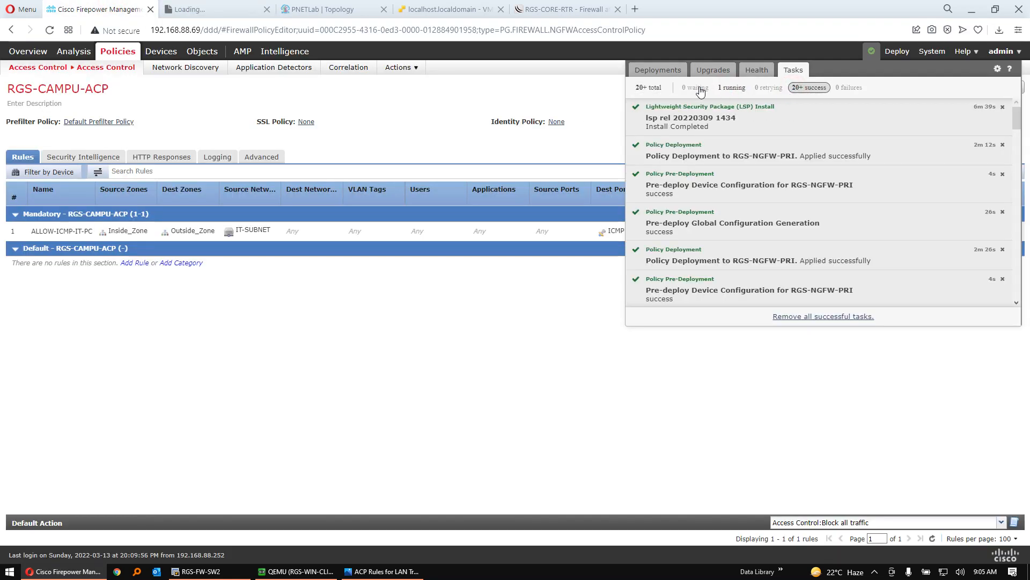
pyautogui.click(650, 87)
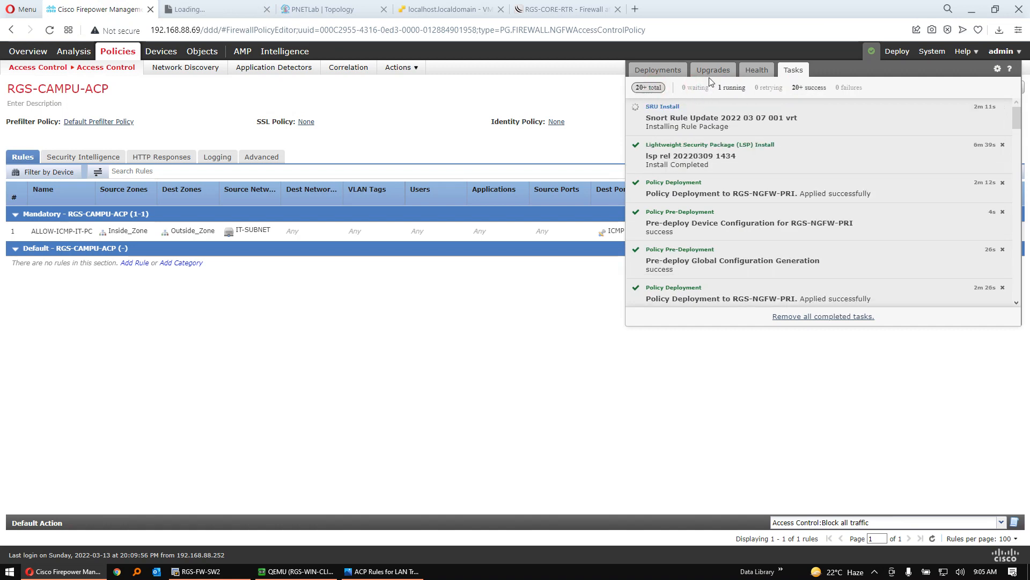
pyautogui.click(729, 87)
pyautogui.click(657, 76)
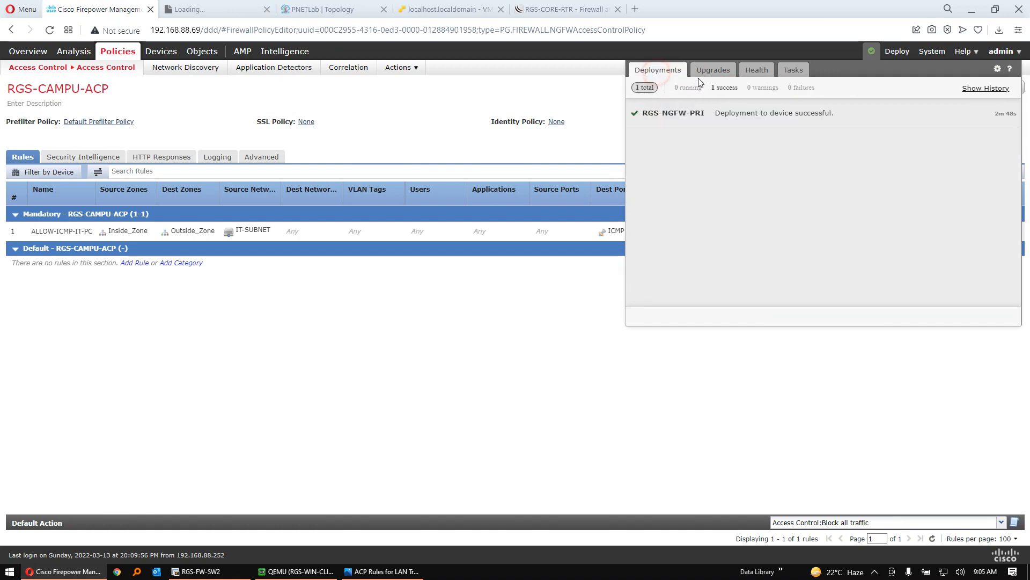
pyautogui.click(710, 71)
# Alternate between the policy page and the loading events page until the connection events can be viewed
pyautogui.click(215, 9)
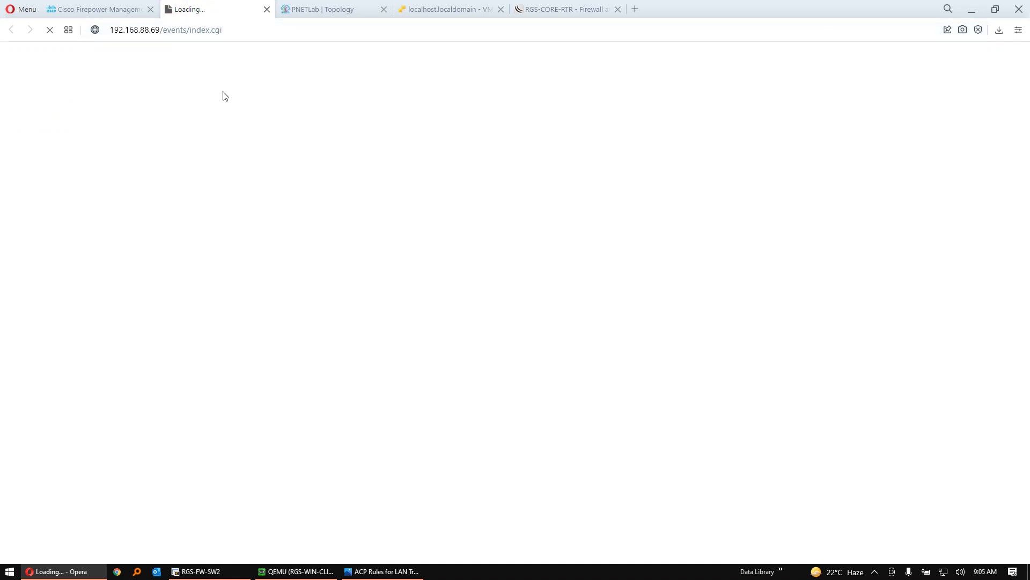
pyautogui.click(100, 11)
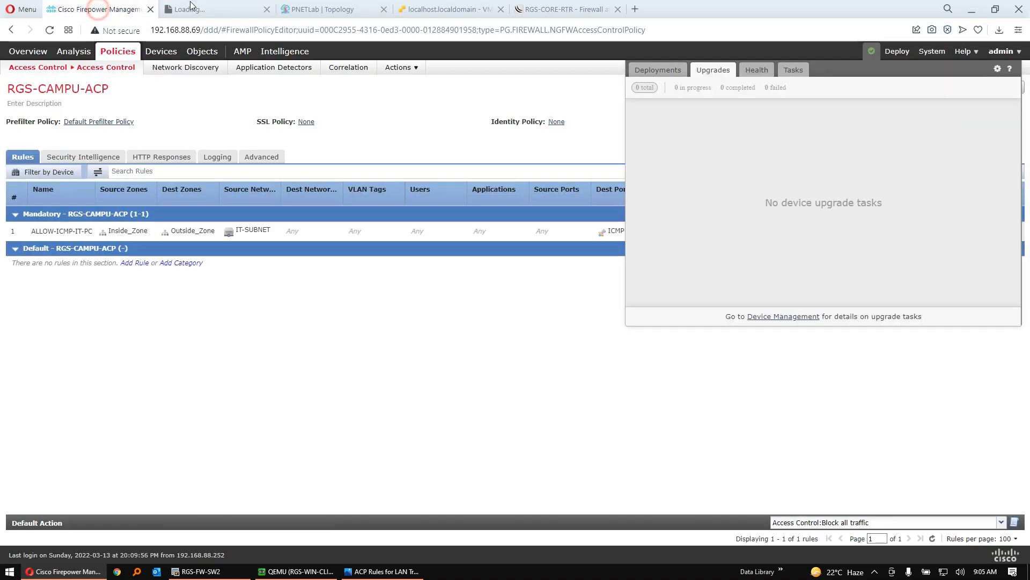
pyautogui.click(220, 8)
pyautogui.click(123, 5)
pyautogui.click(208, 8)
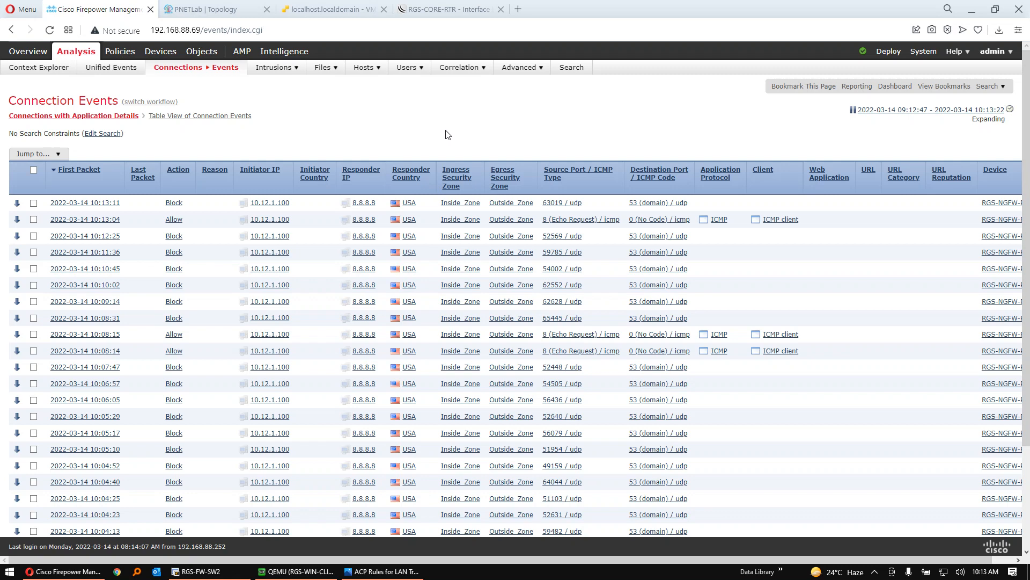
# Look at the PNETLab topology and the ping output on RGS-WIN-CLIENT, and return to the connection events
pyautogui.click(203, 9)
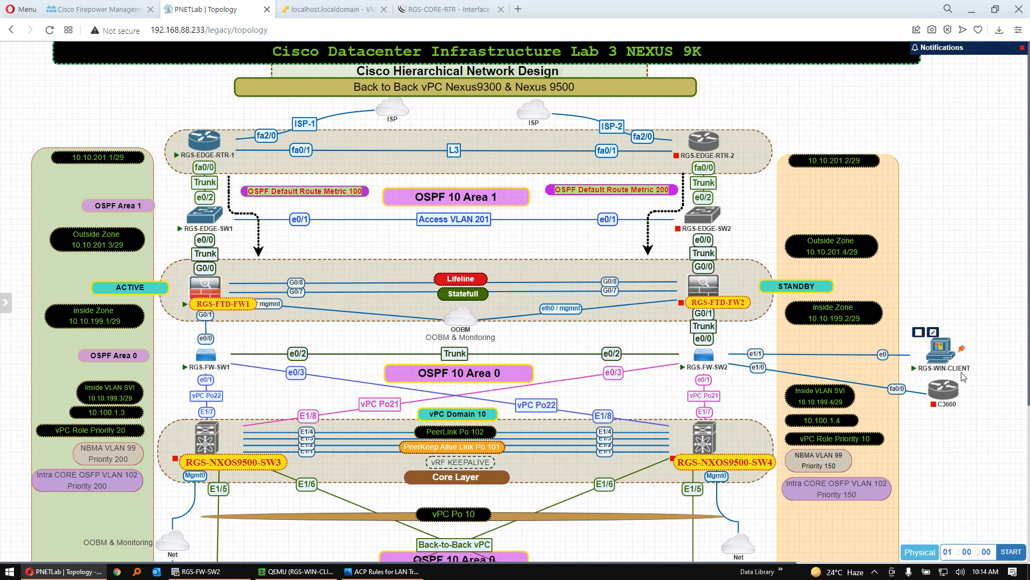
pyautogui.click(295, 571)
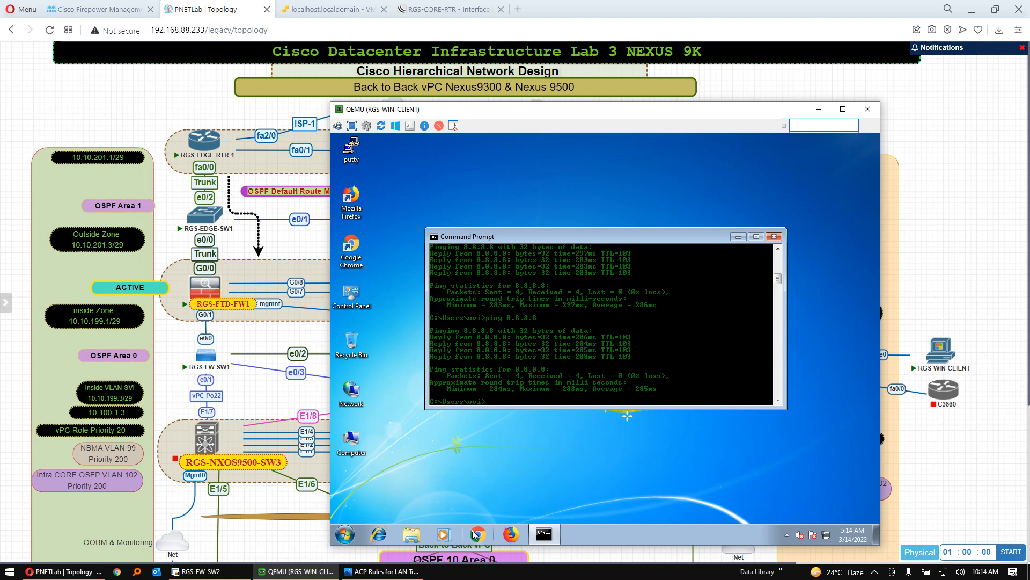
pyautogui.click(122, 6)
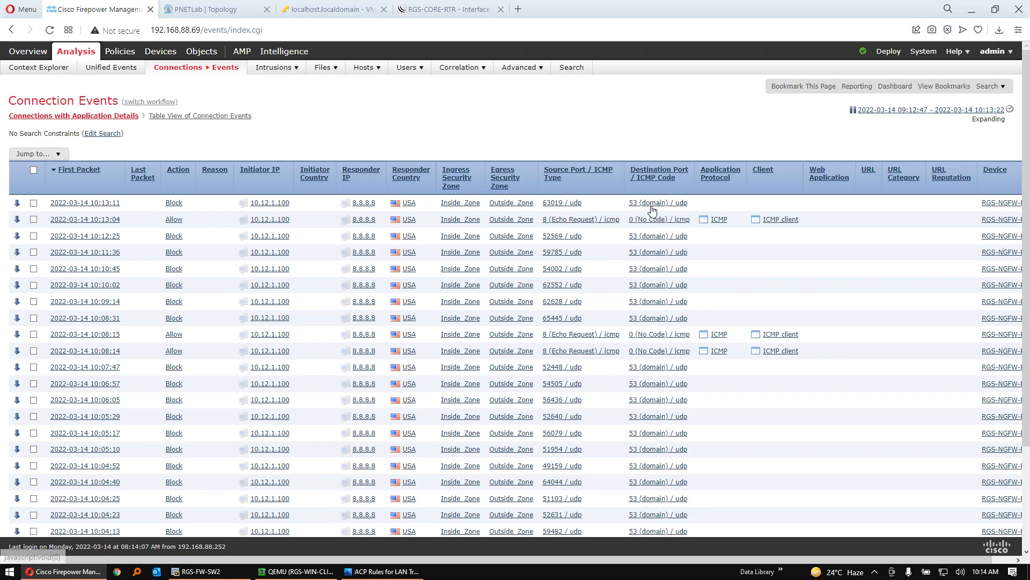
# Open the table view of the blocked DNS event from 10:13:11 and examine its access control policy and rule
pyautogui.moveTo(189, 202); pyautogui.dragTo(164, 210)
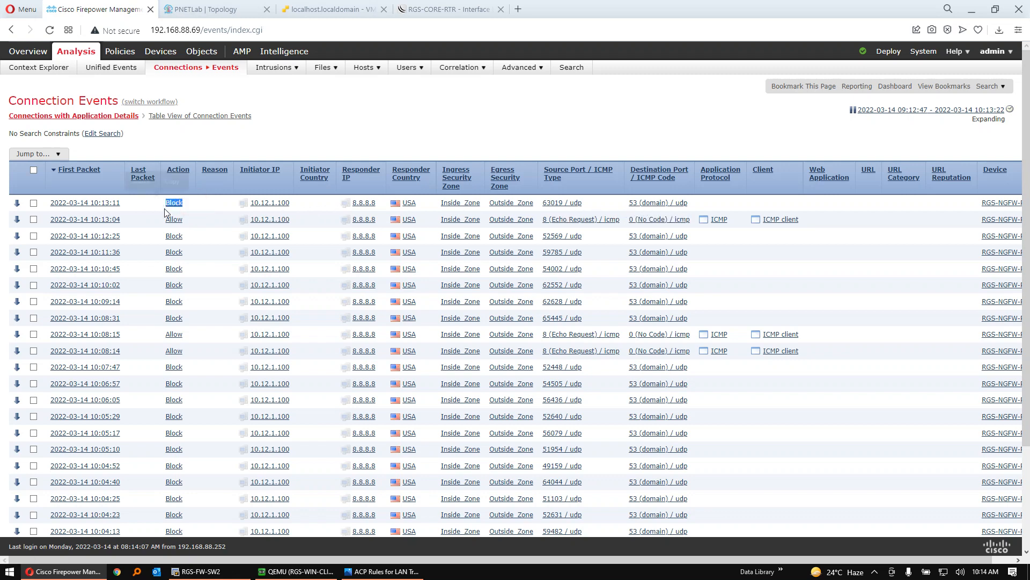
pyautogui.click(57, 204)
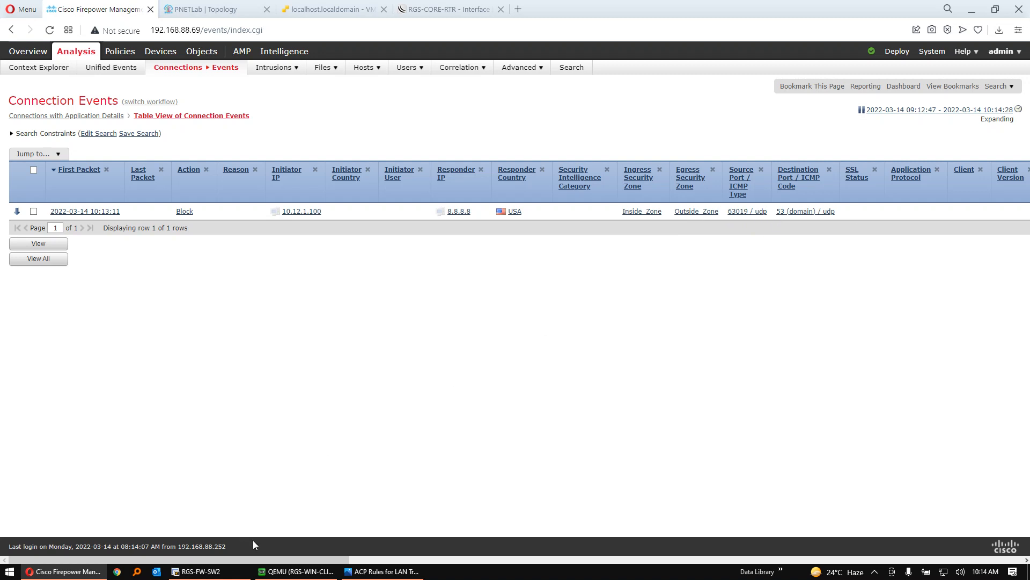
pyautogui.moveTo(271, 559); pyautogui.dragTo(584, 551)
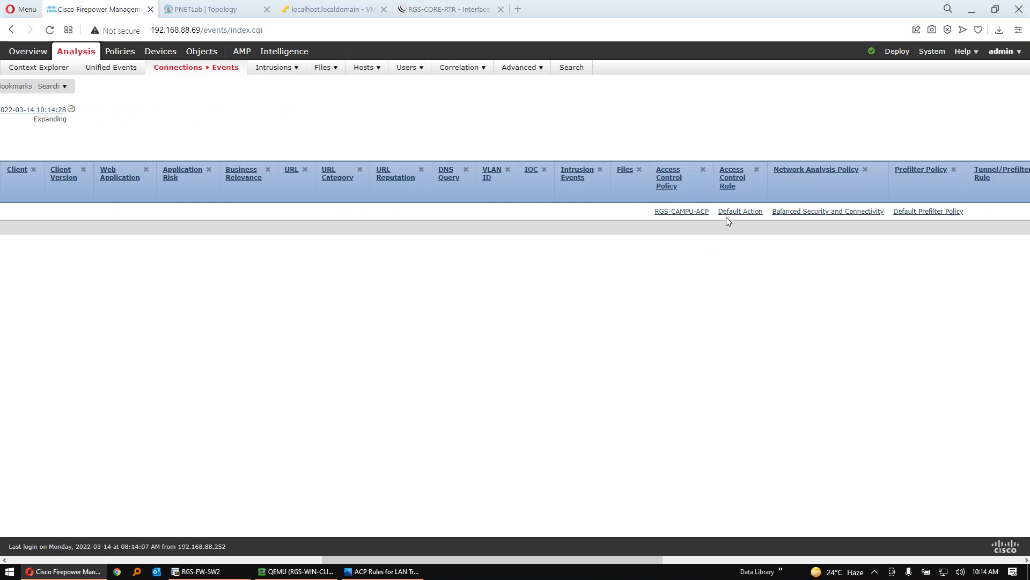
pyautogui.moveTo(488, 557); pyautogui.dragTo(80, 465)
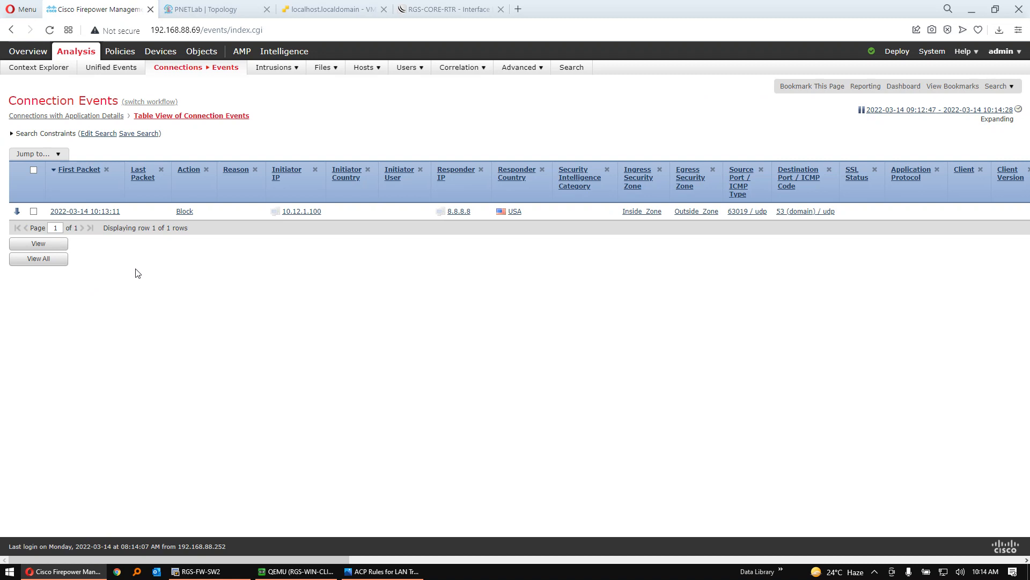
# Open the RGS-CAMPU-ACP access control policy from the policy list
pyautogui.moveTo(119, 54)
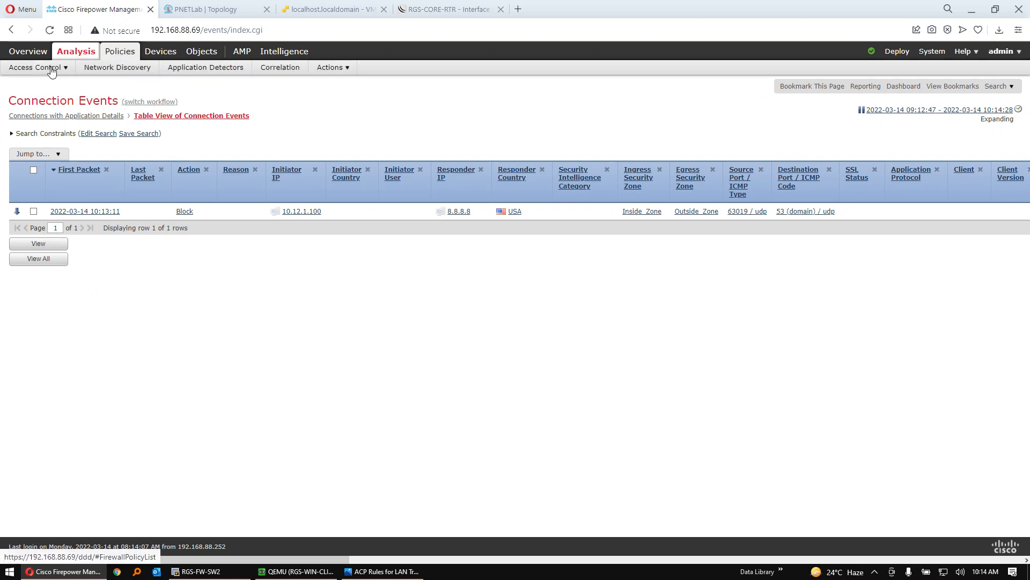
pyautogui.click(31, 84)
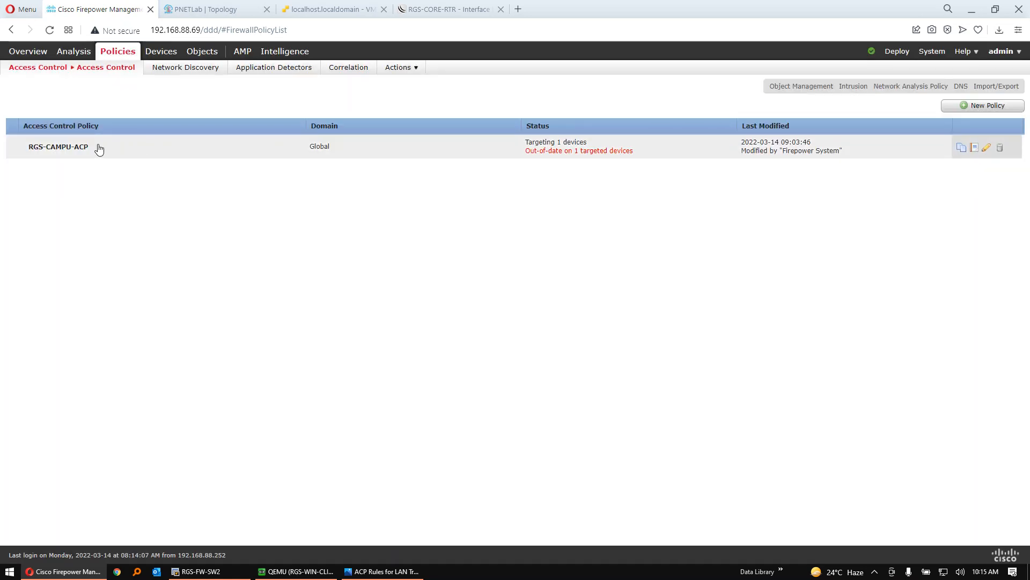
pyautogui.click(99, 148)
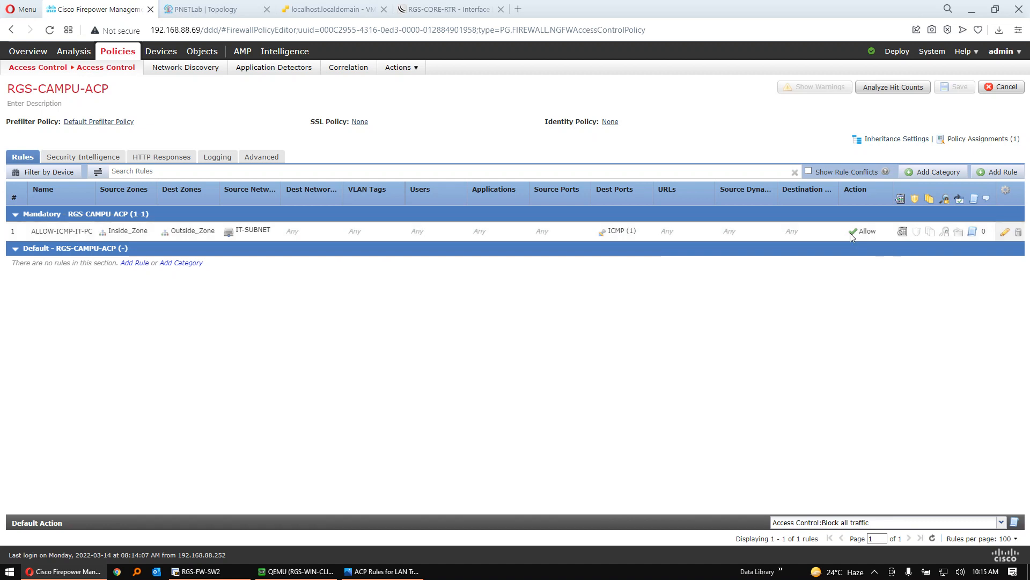
# Add a rule named IT-SUBNET-iNET-ACCESS with Inside_Zone as source zone and Outside_Zone as destination zone
pyautogui.click(1007, 173)
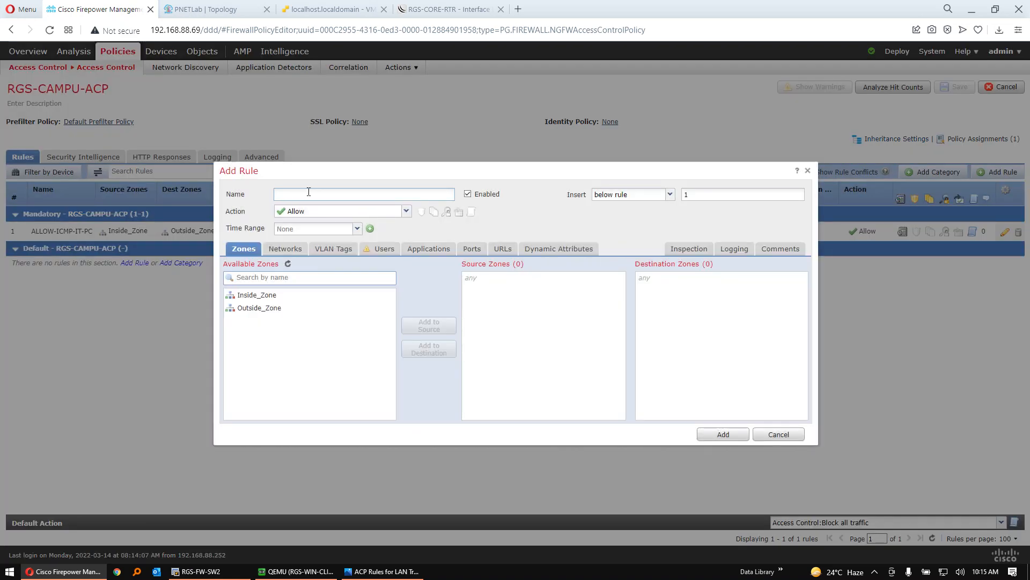
pyautogui.write('IT-SUBNET-iNET-ACCESS')
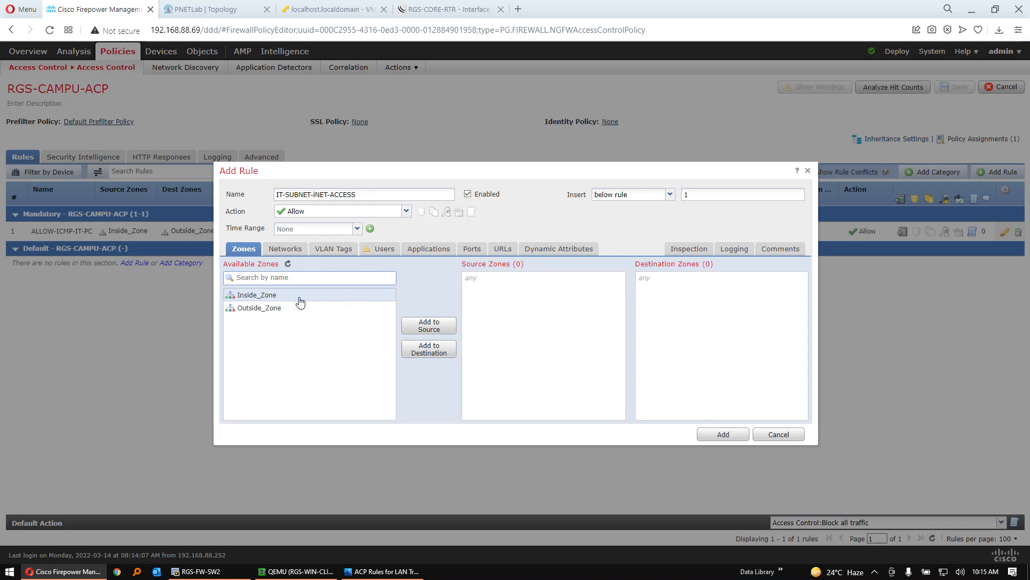
pyautogui.click(425, 328)
pyautogui.click(280, 309)
pyautogui.click(424, 354)
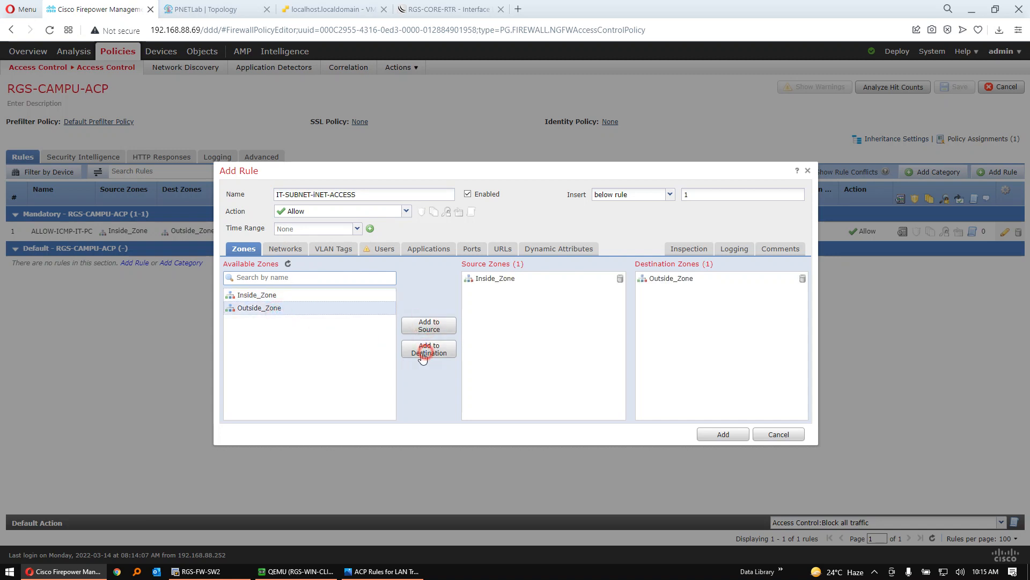
# Search the available networks for IT and add IT-SUBNET as the rule's source network
pyautogui.click(288, 249)
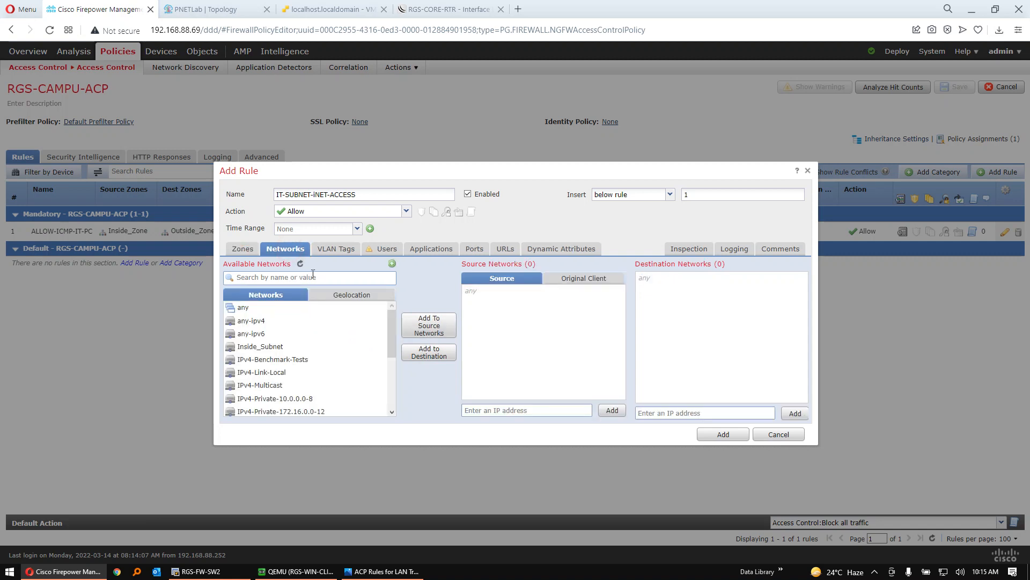
pyautogui.click(313, 275)
pyautogui.write('IT')
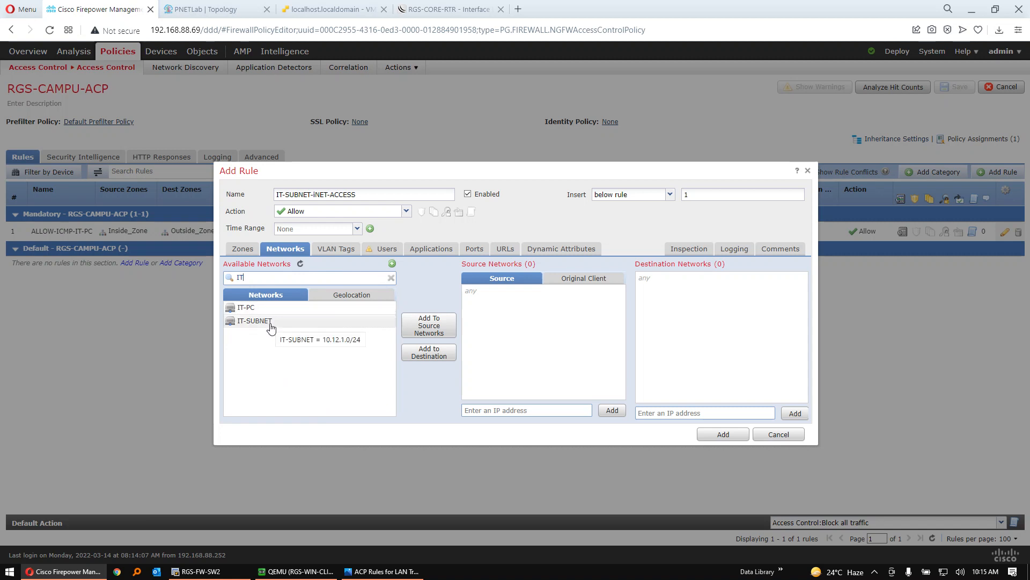
pyautogui.click(271, 327)
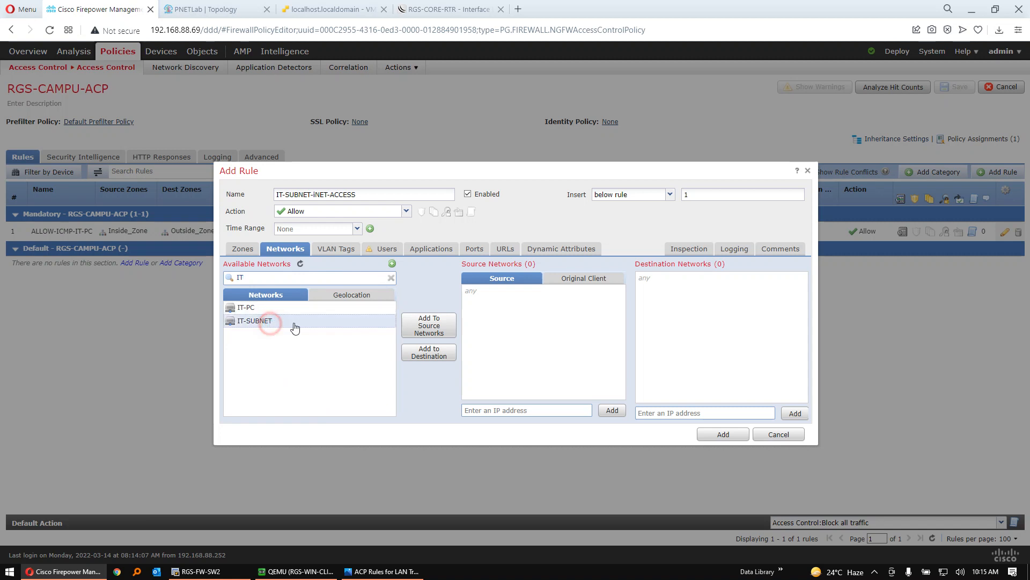
pyautogui.click(434, 333)
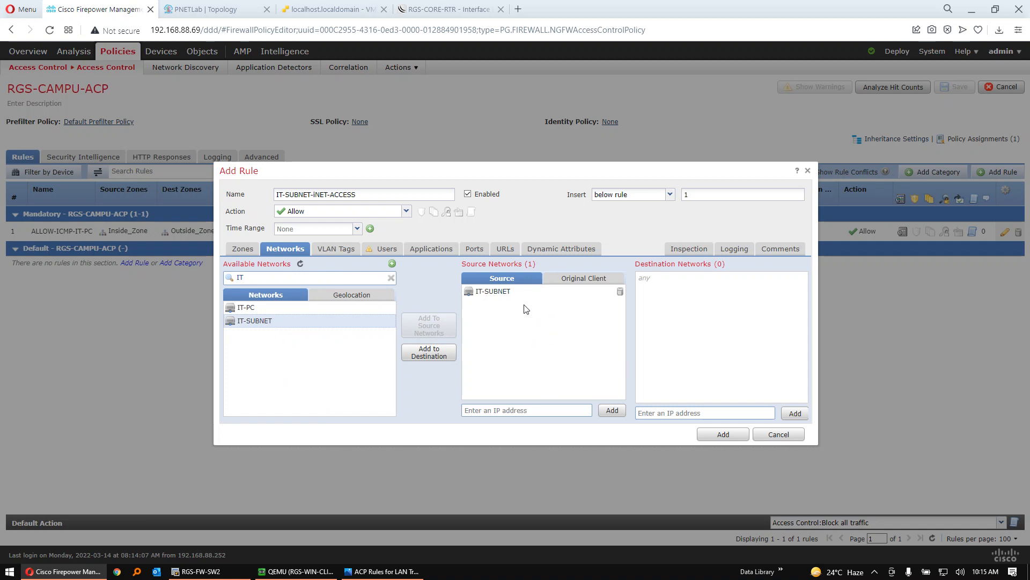
pyautogui.moveTo(502, 301)
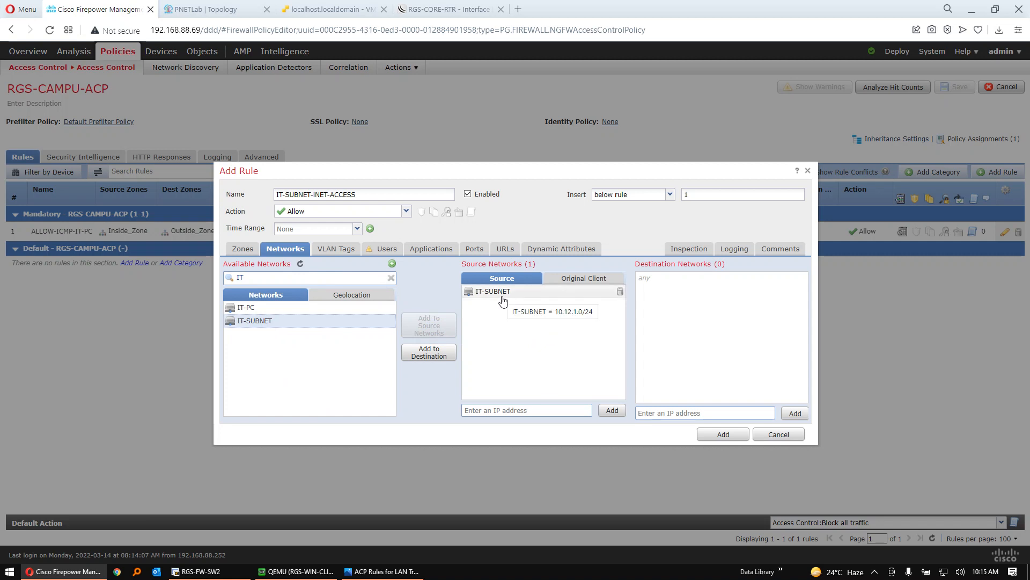
# Open the port conditions of the IT-SUBNET-iNET-ACCESS rule
pyautogui.click(433, 250)
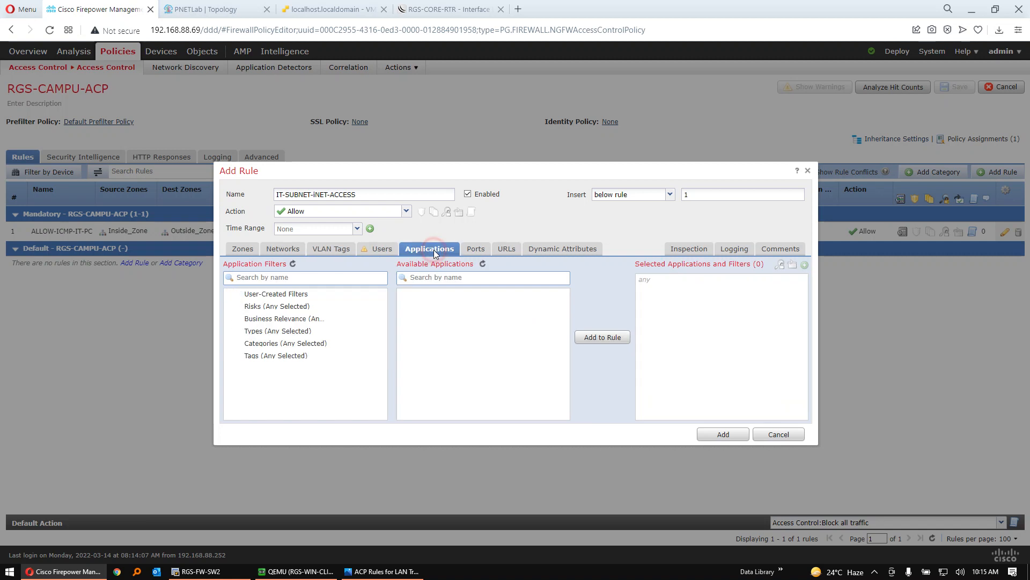
pyautogui.click(471, 250)
pyautogui.moveTo(692, 413); pyautogui.dragTo(647, 412)
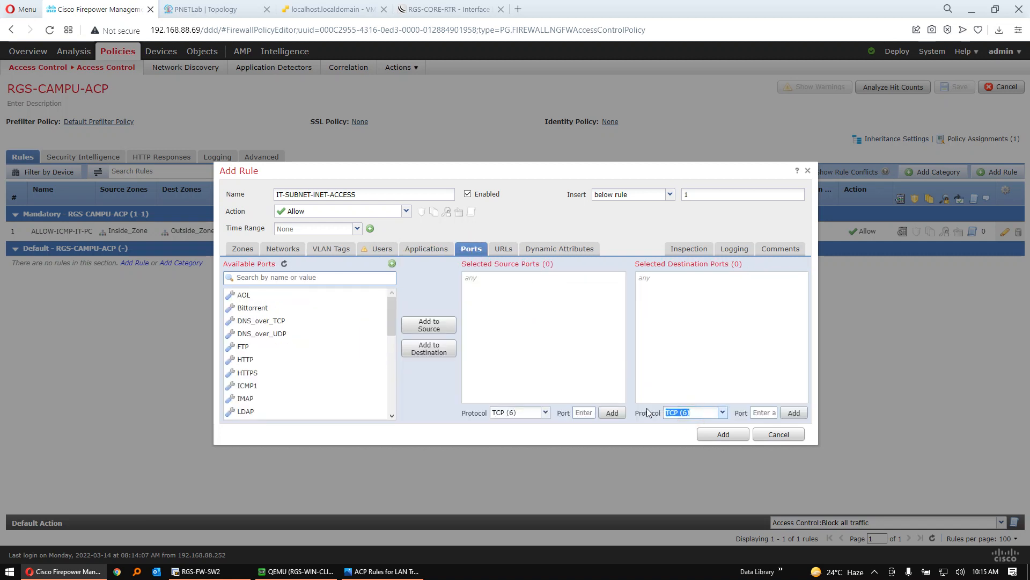
pyautogui.write('http')
pyautogui.click(722, 413)
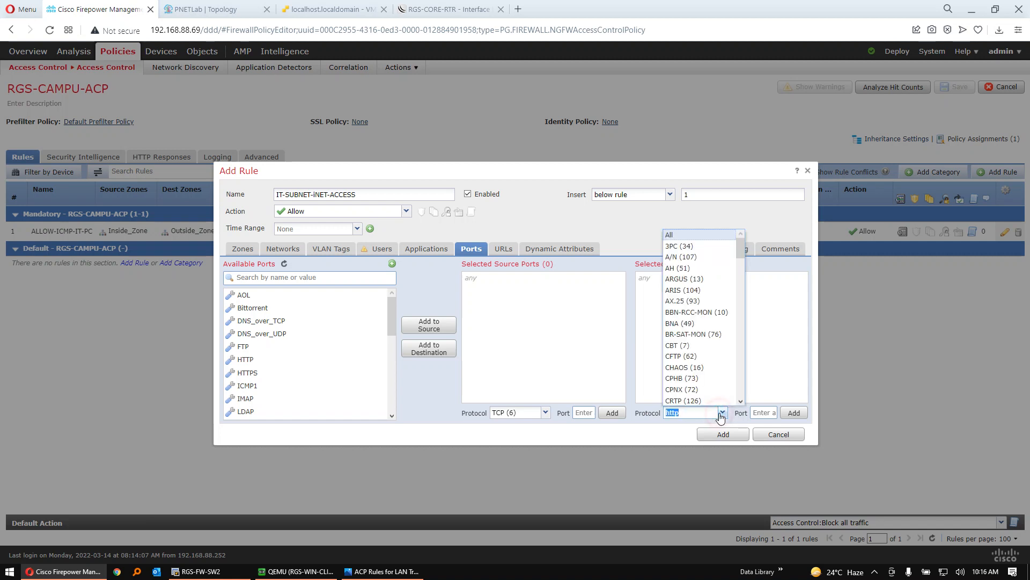
pyautogui.press('BackSpace')
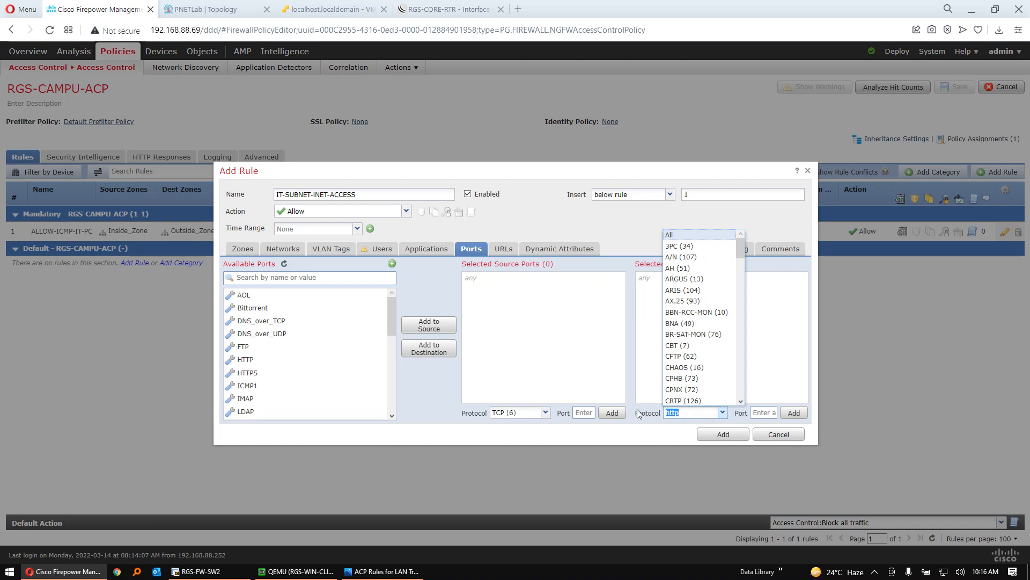
pyautogui.write('ht')
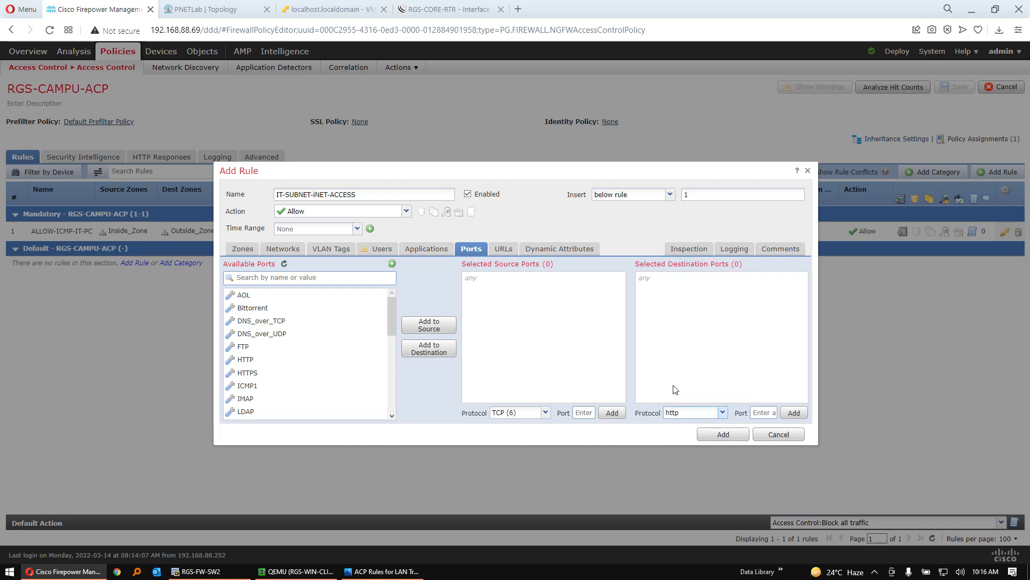
pyautogui.moveTo(698, 412); pyautogui.dragTo(638, 418)
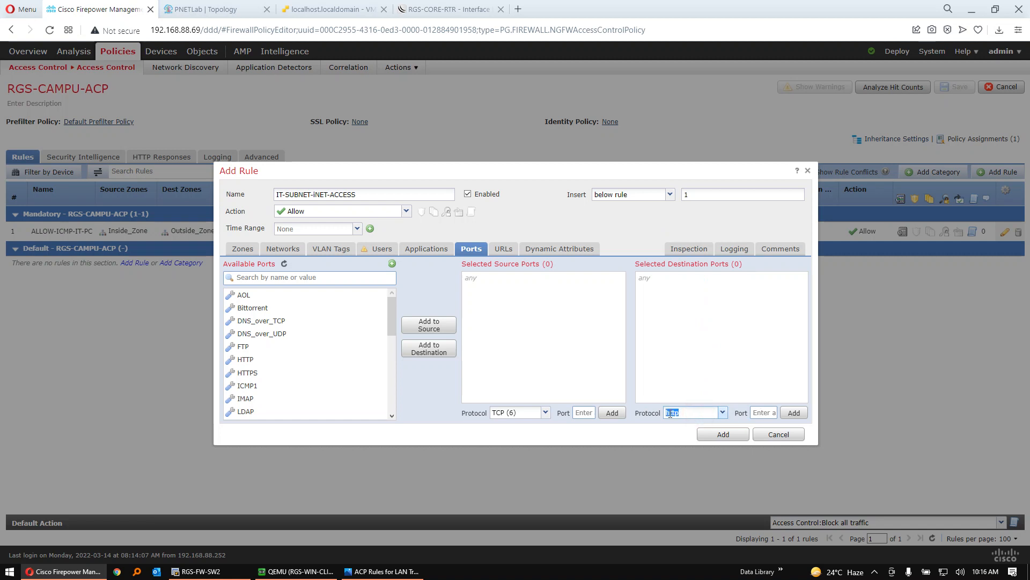
pyautogui.press('BackSpace')
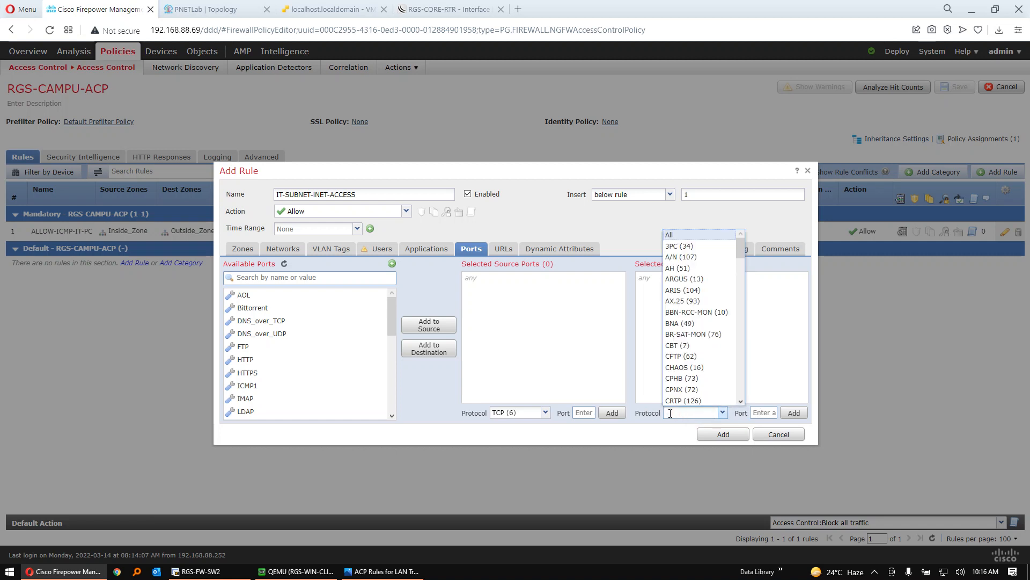
pyautogui.write('http')
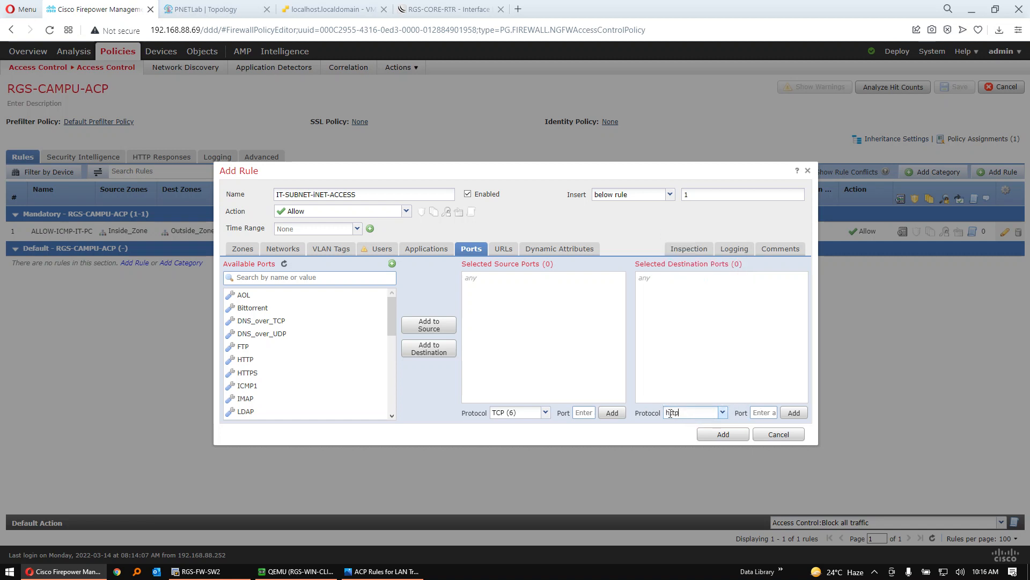
pyautogui.click(584, 334)
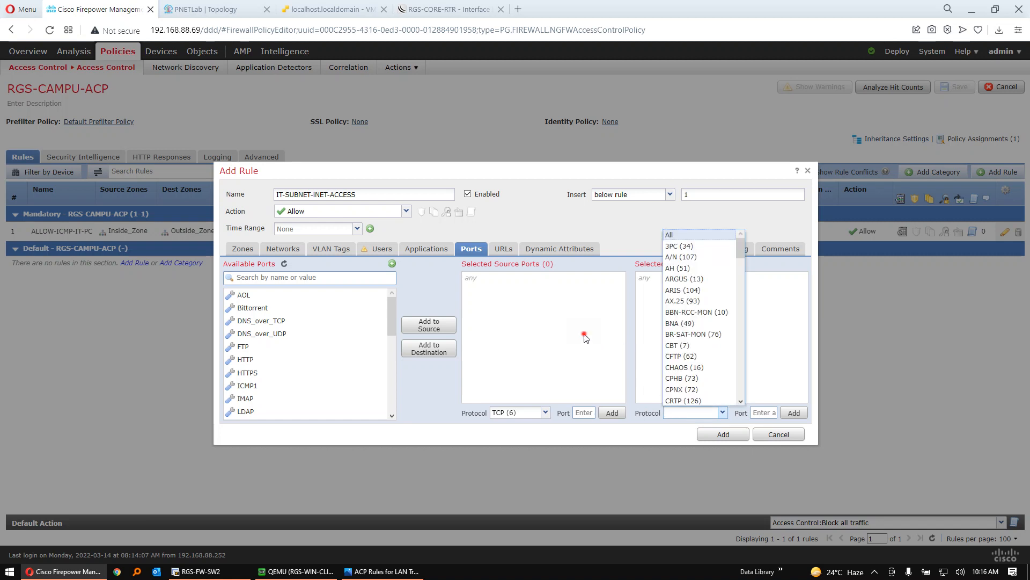
# Search the available ports for http and add HTTP and HTTPS as the rule's destination ports
pyautogui.click(284, 265)
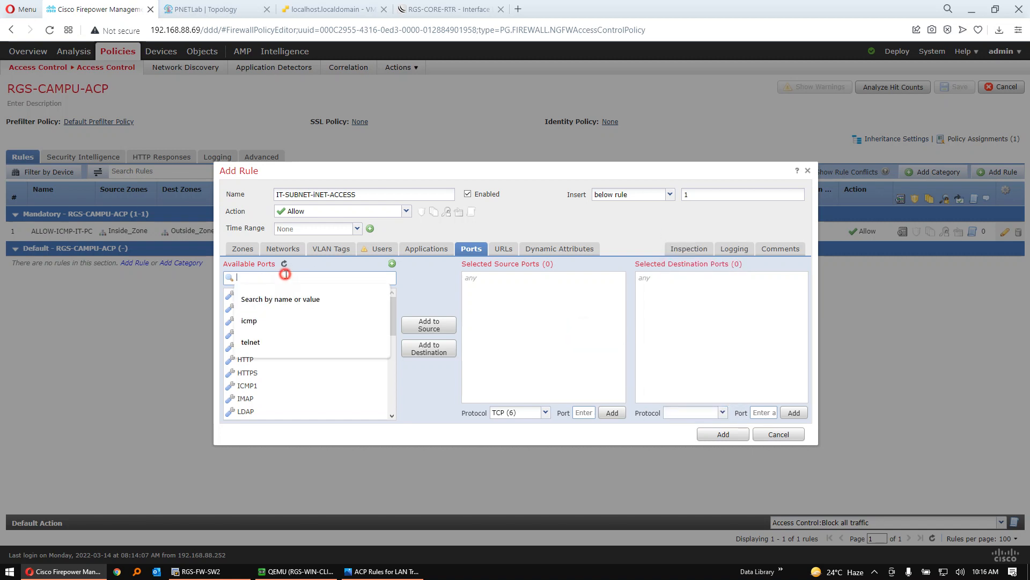
pyautogui.click(286, 276)
pyautogui.write('http')
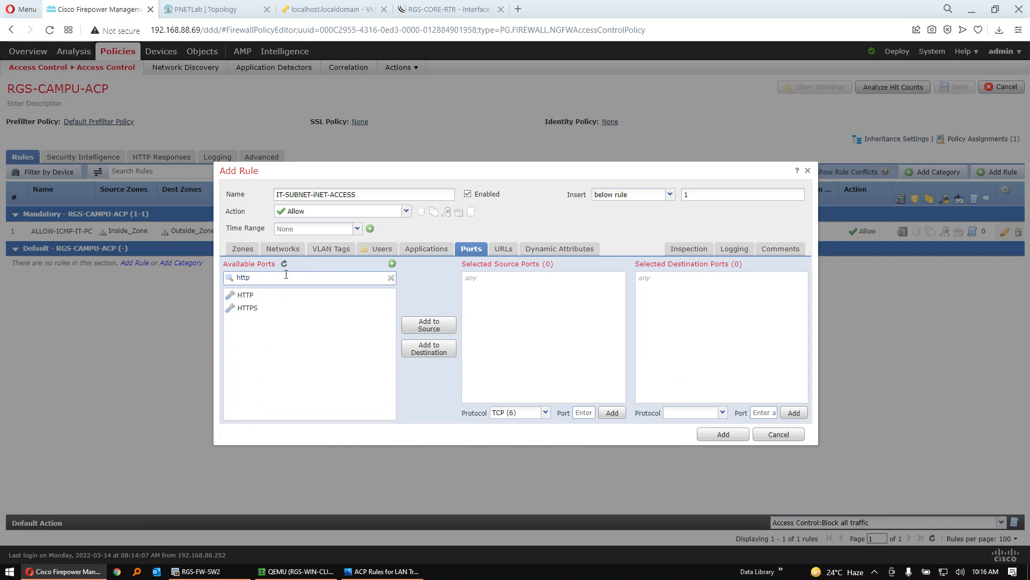
pyautogui.click(249, 296)
pyautogui.click(440, 354)
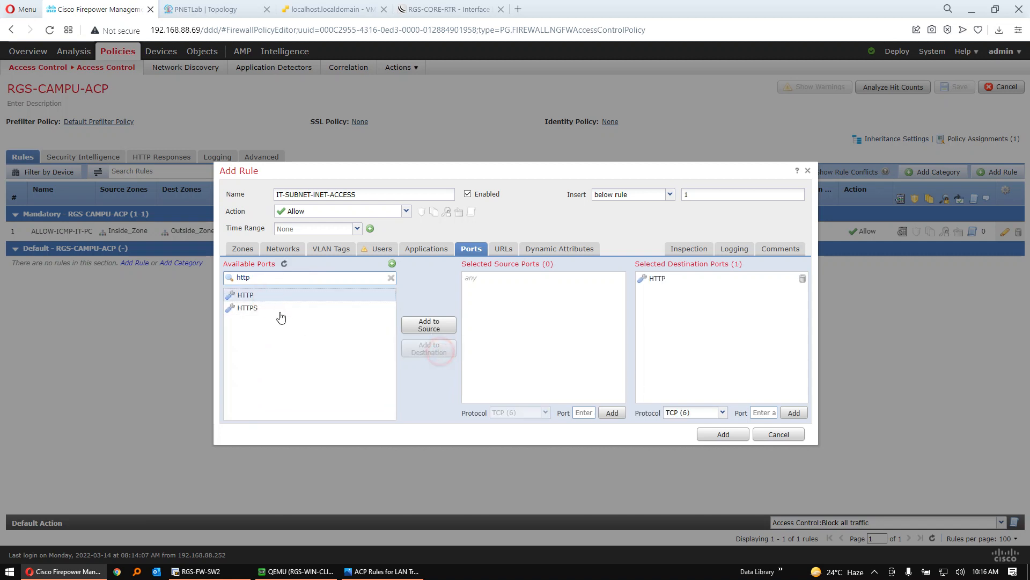
pyautogui.click(276, 307)
pyautogui.click(429, 349)
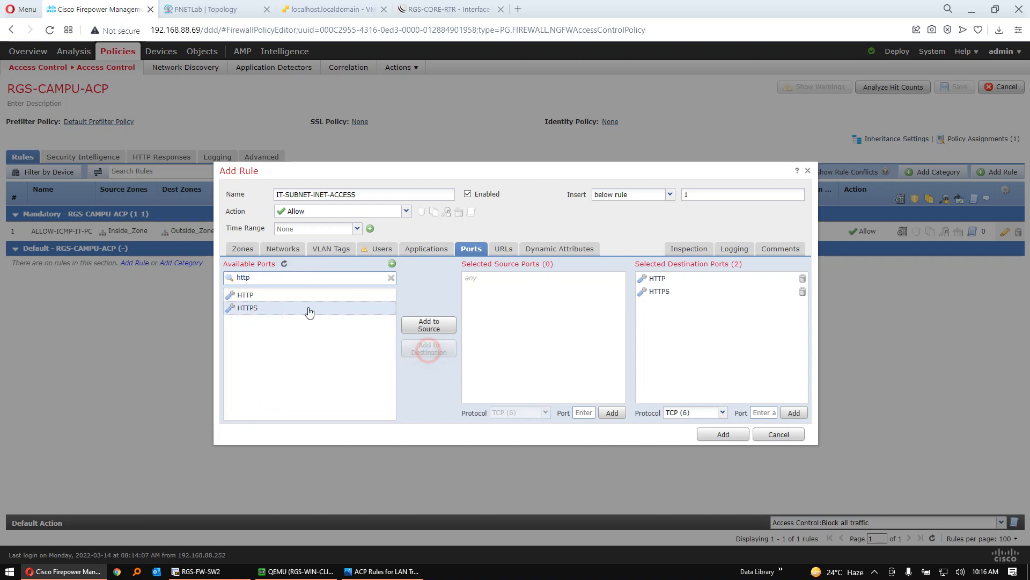
# Search the available ports for dns and add DNS_over_UDP and DNS_over_TCP as destination ports
pyautogui.doubleClick(271, 278)
pyautogui.write('dns')
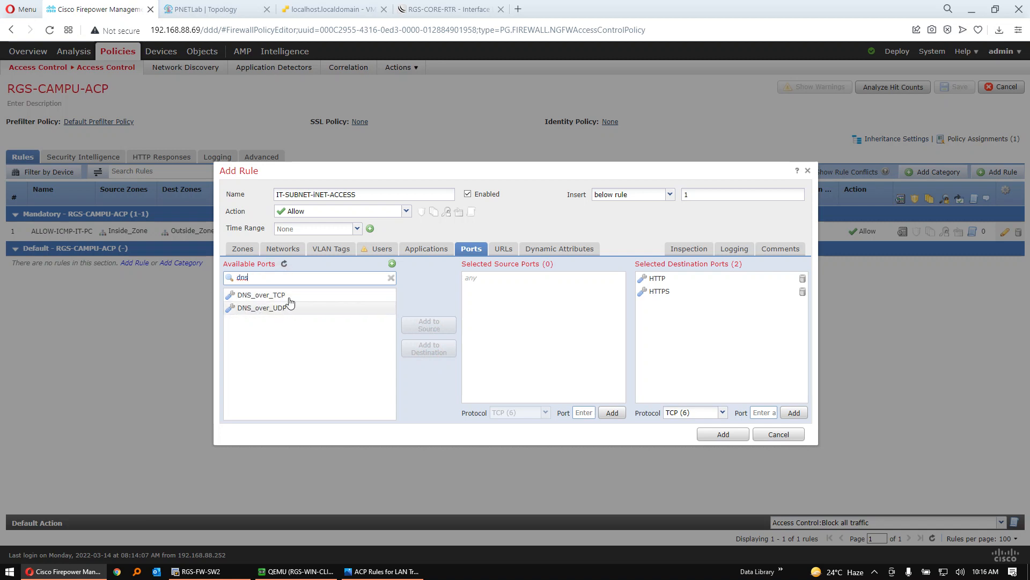
pyautogui.click(293, 310)
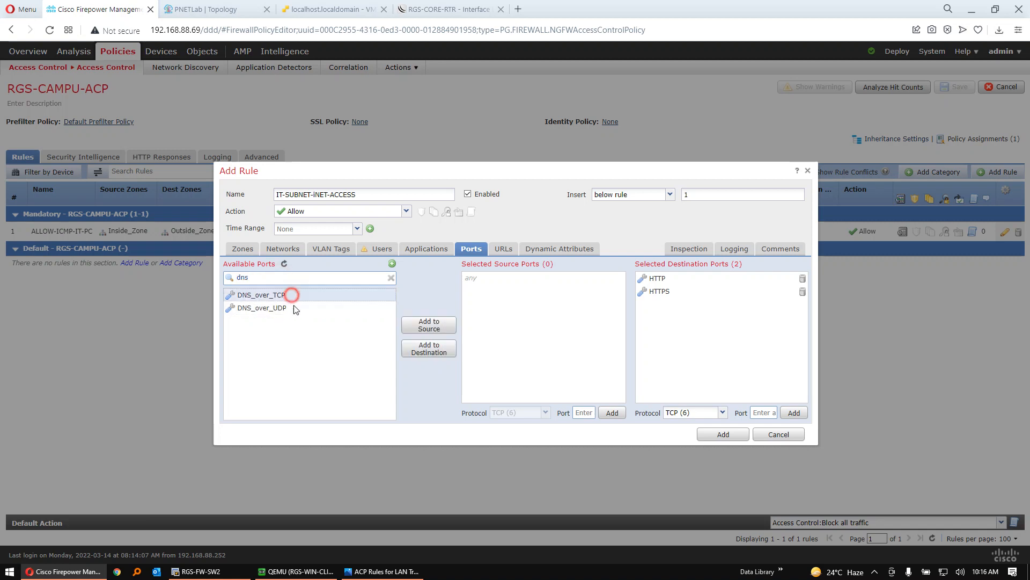
pyautogui.keyDown('ctrl'); pyautogui.click(294, 295); pyautogui.keyUp('ctrl')
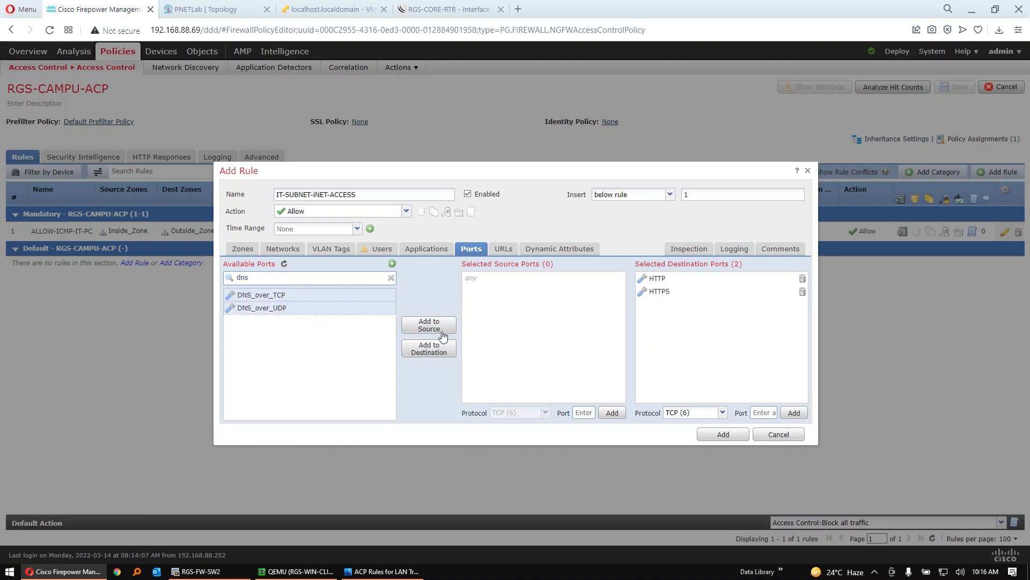
pyautogui.click(445, 352)
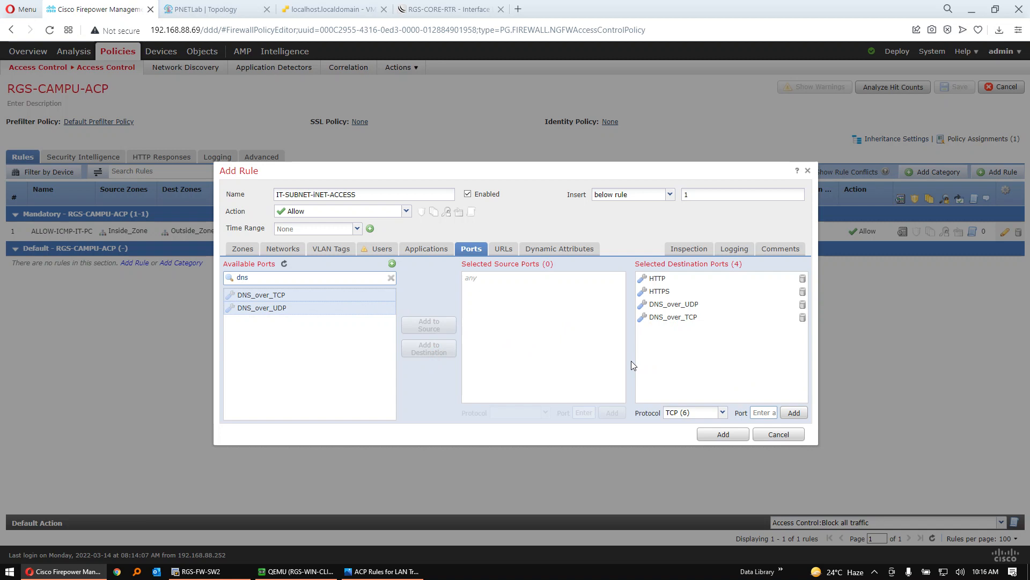
# Enable logging at the beginning of connection for the new rule and save it in the RGS-CAMPU-ACP policy
pyautogui.click(730, 249)
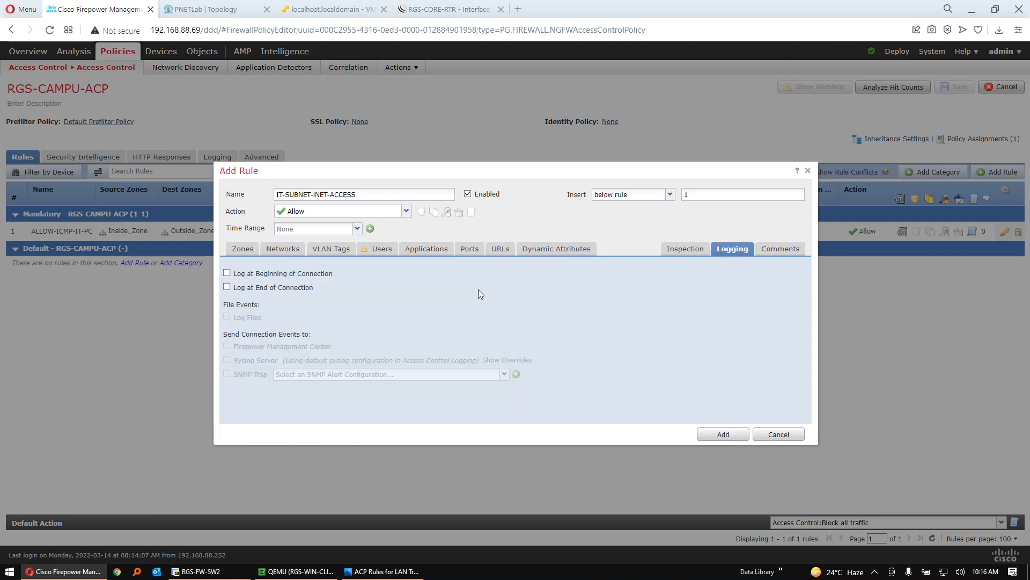
pyautogui.click(266, 273)
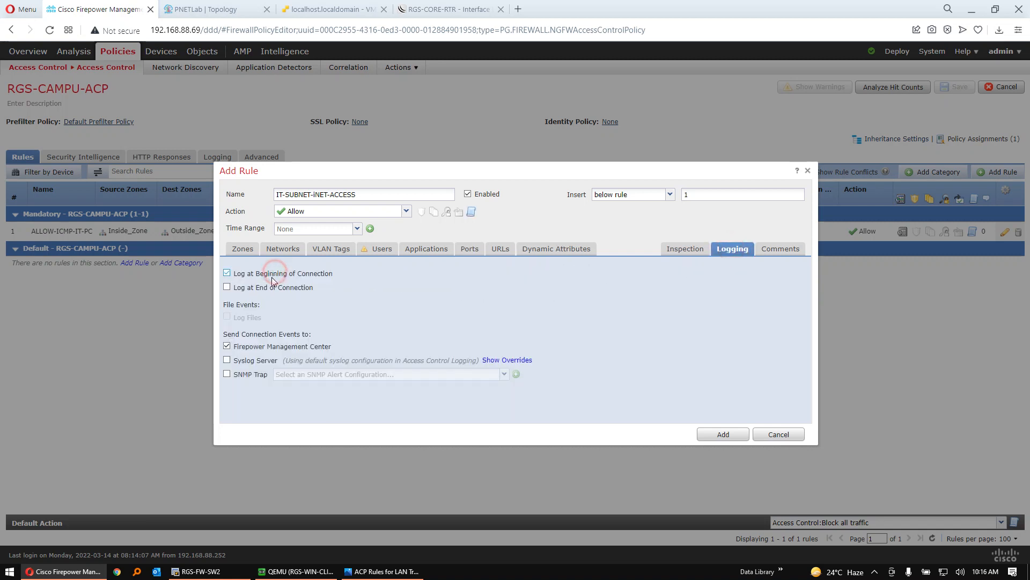
pyautogui.click(723, 435)
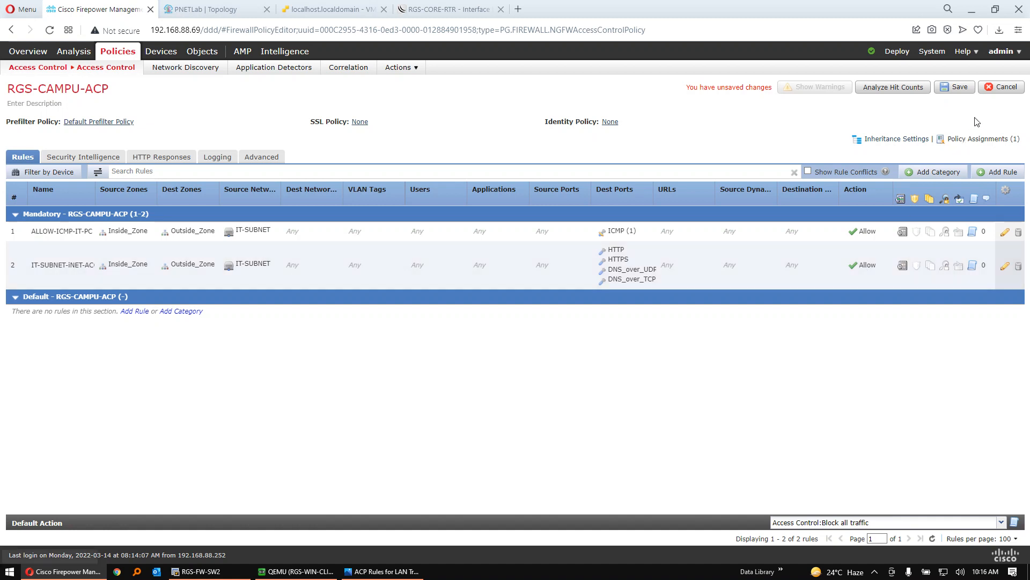
pyautogui.click(958, 88)
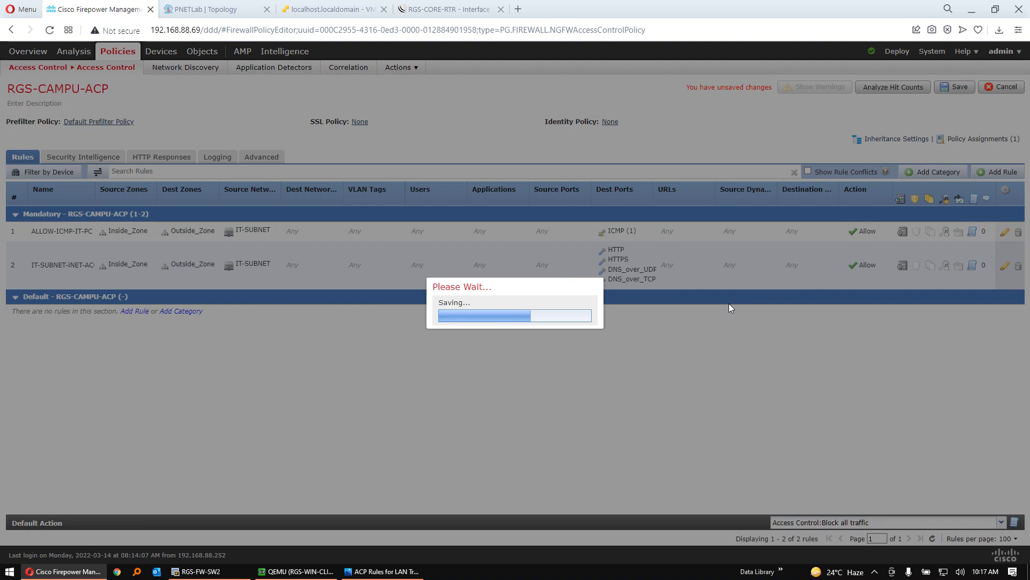
# Switch to the RGS-WIN-CLIENT machine and browse to cnn.com in Chrome
pyautogui.click(278, 572)
pyautogui.click(477, 534)
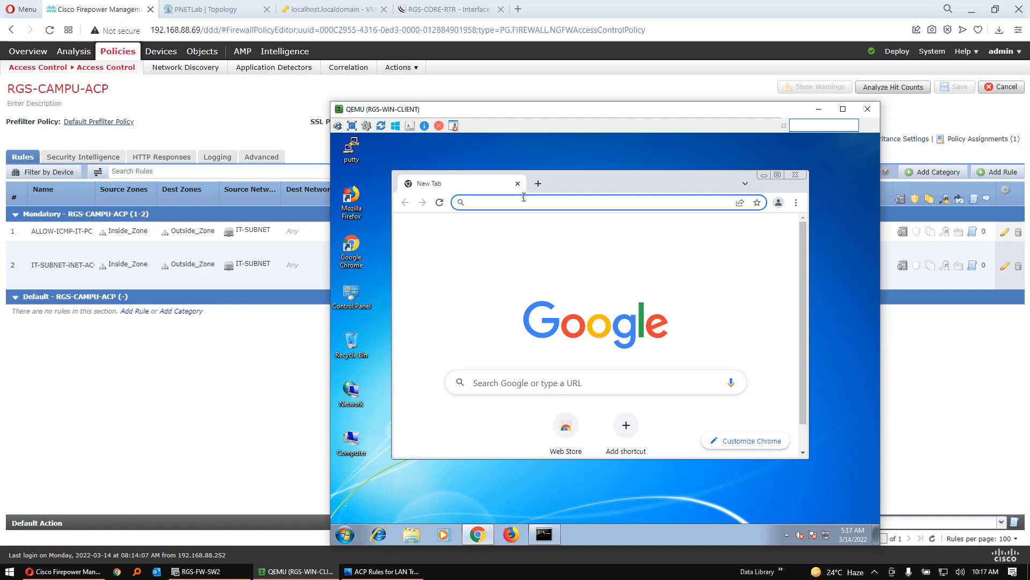
pyautogui.write('cnn.com')
pyautogui.press('Return')
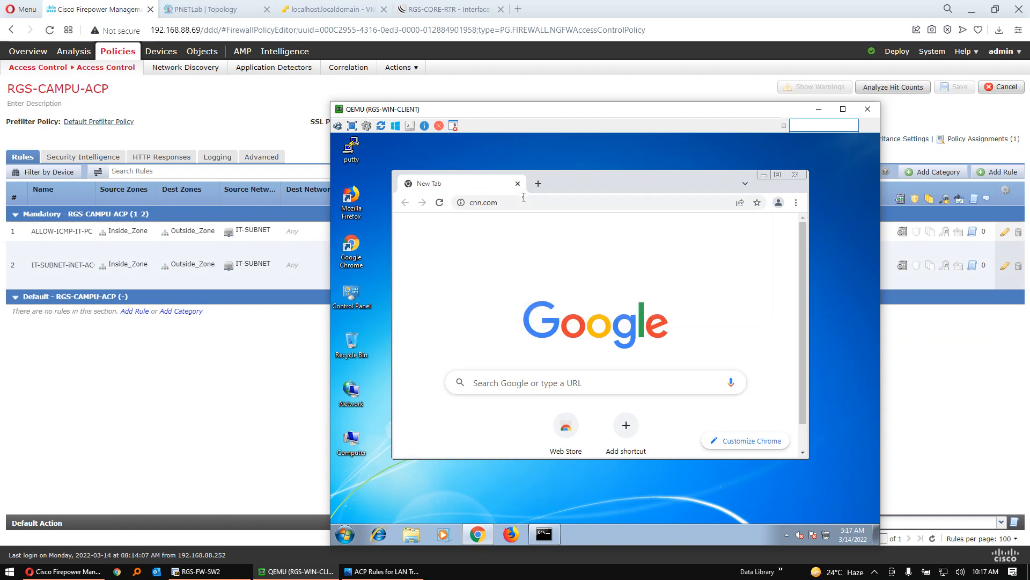
pyautogui.moveTo(580, 185); pyautogui.dragTo(577, 178)
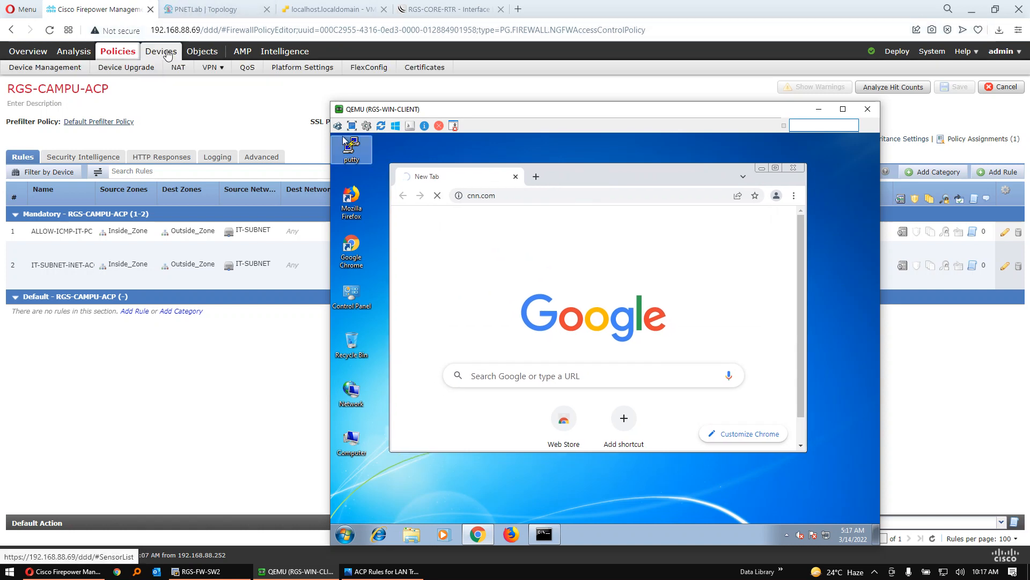
# Return to Firepower Management Center and examine the connection events for the client's traffic
pyautogui.moveTo(83, 54)
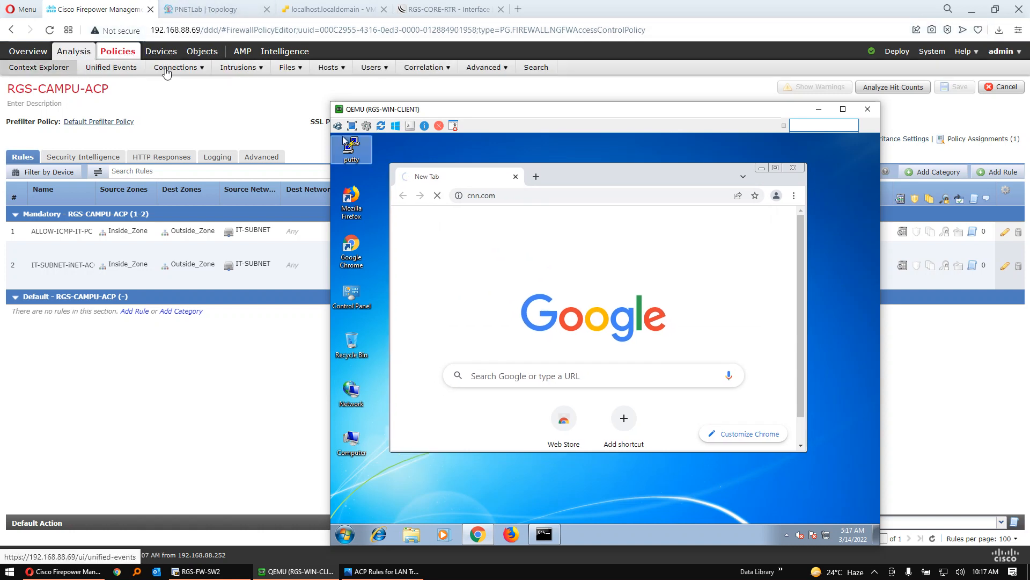
pyautogui.click(175, 83)
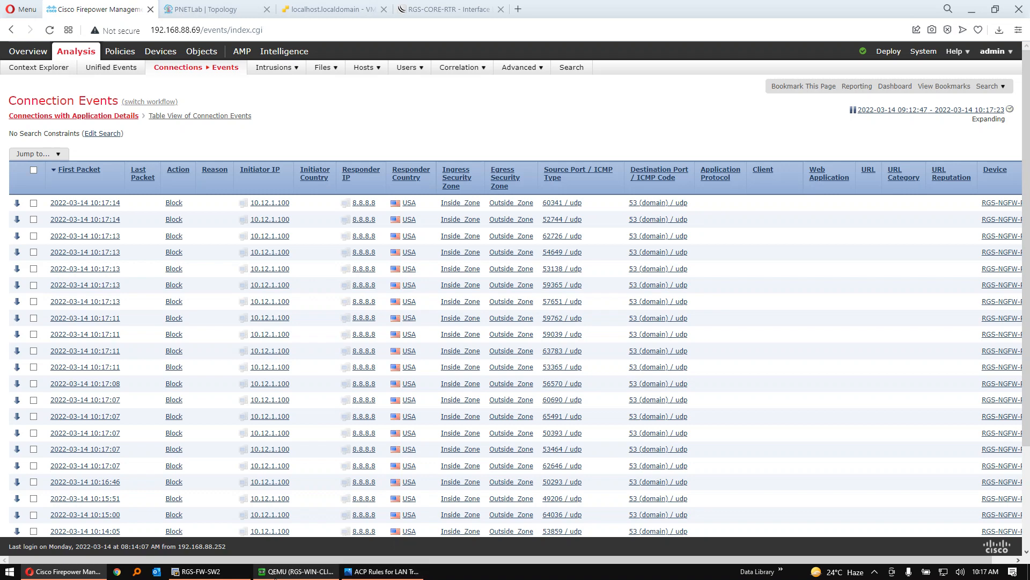
pyautogui.moveTo(278, 578)
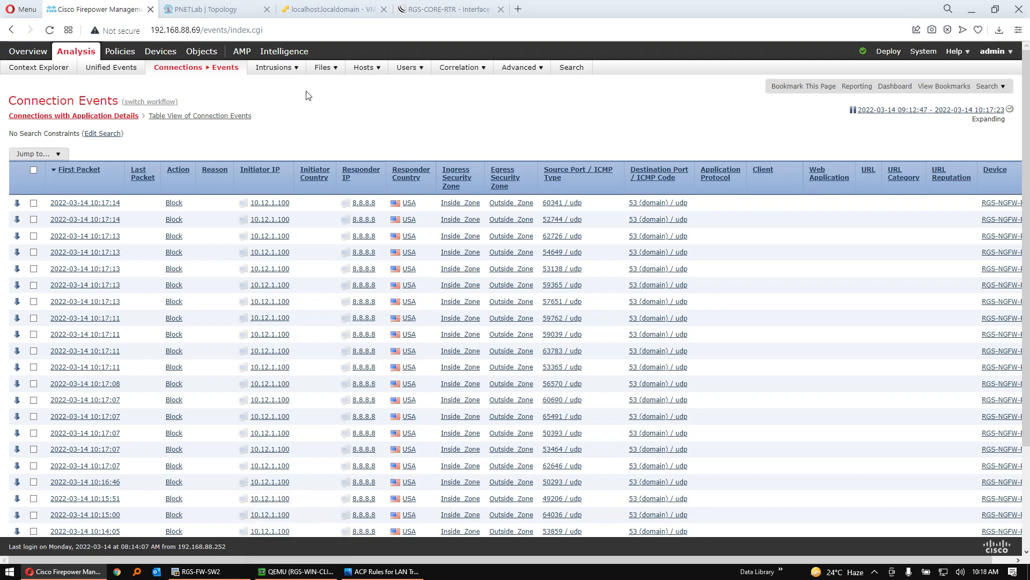
# Deploy the pending access control policy changes to the RGS-NGFW-PRI device without deployment notes
pyautogui.moveTo(887, 48)
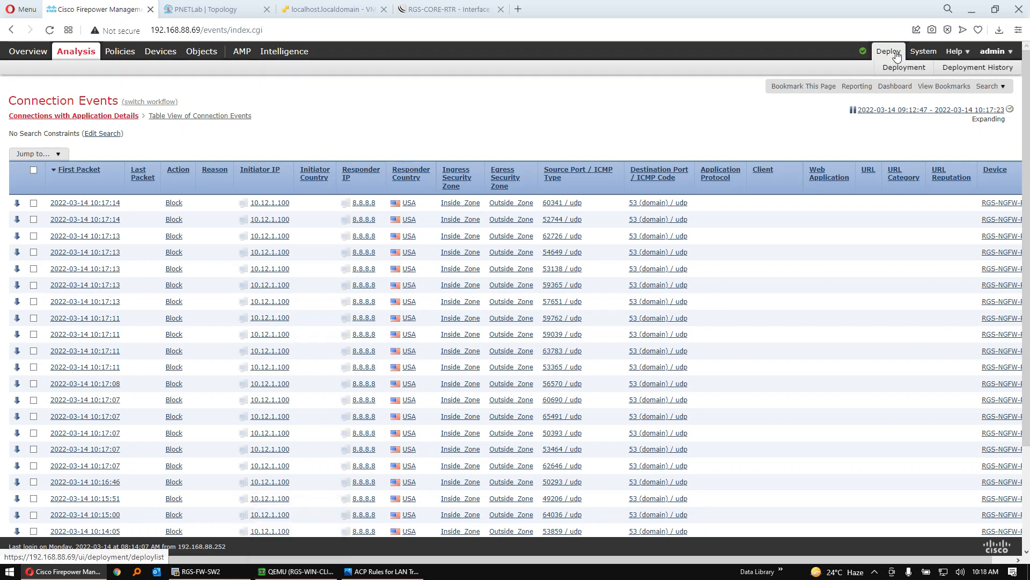
pyautogui.click(901, 69)
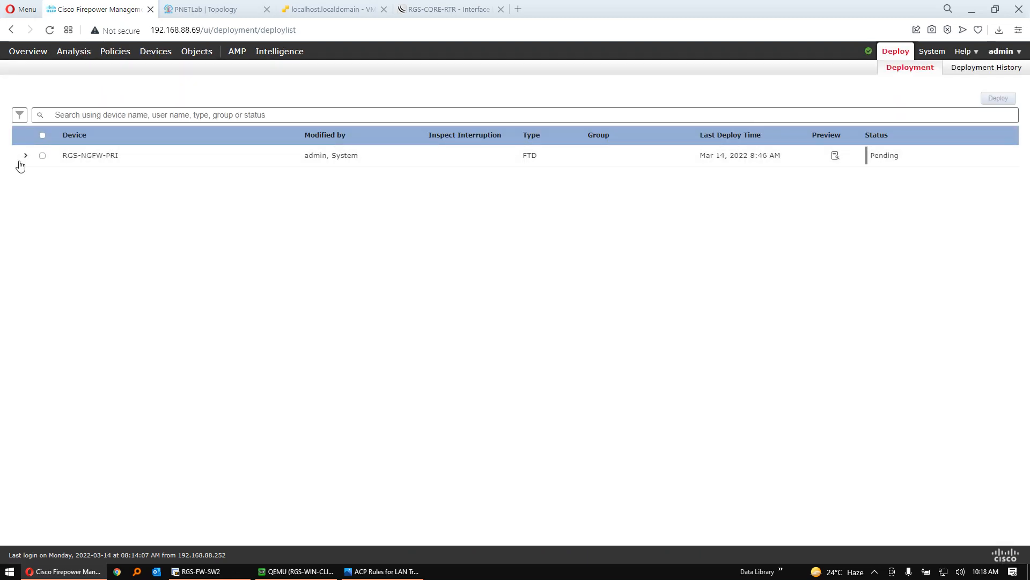
pyautogui.click(26, 158)
pyautogui.click(42, 156)
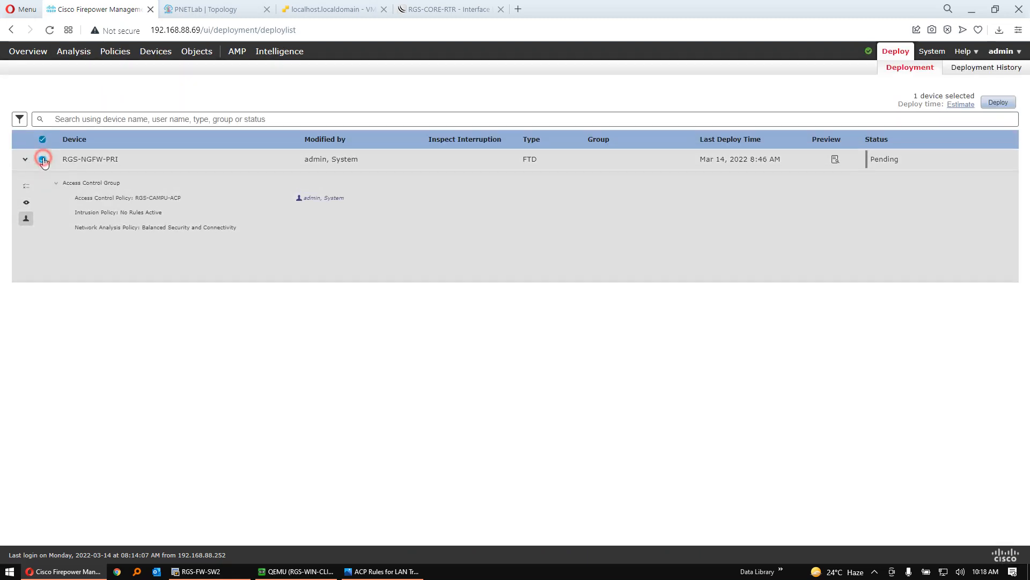
pyautogui.click(998, 102)
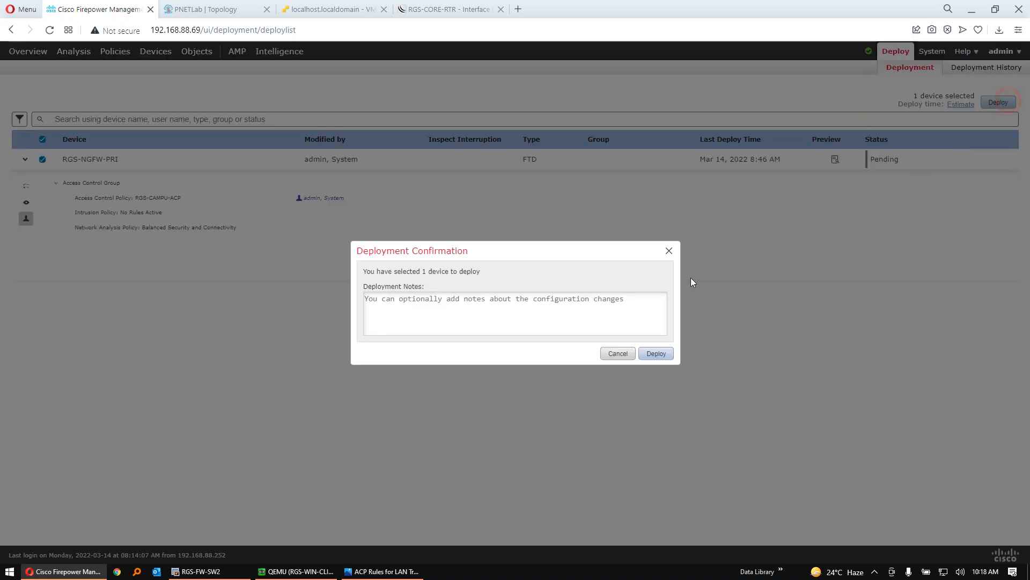
pyautogui.click(655, 354)
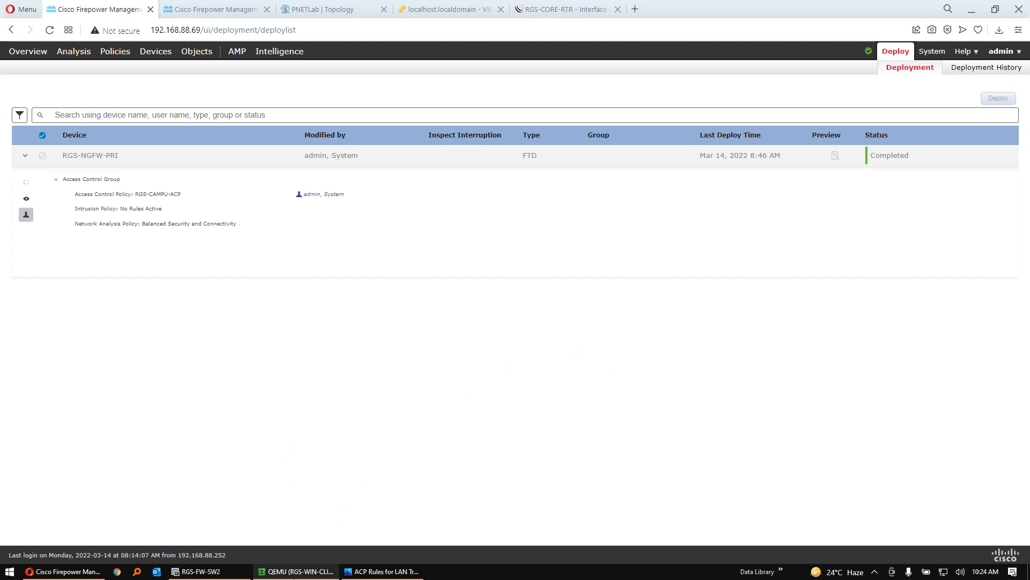
# Switch to the RGS-WIN-CLIENT machine and refresh its desktop
pyautogui.click(296, 572)
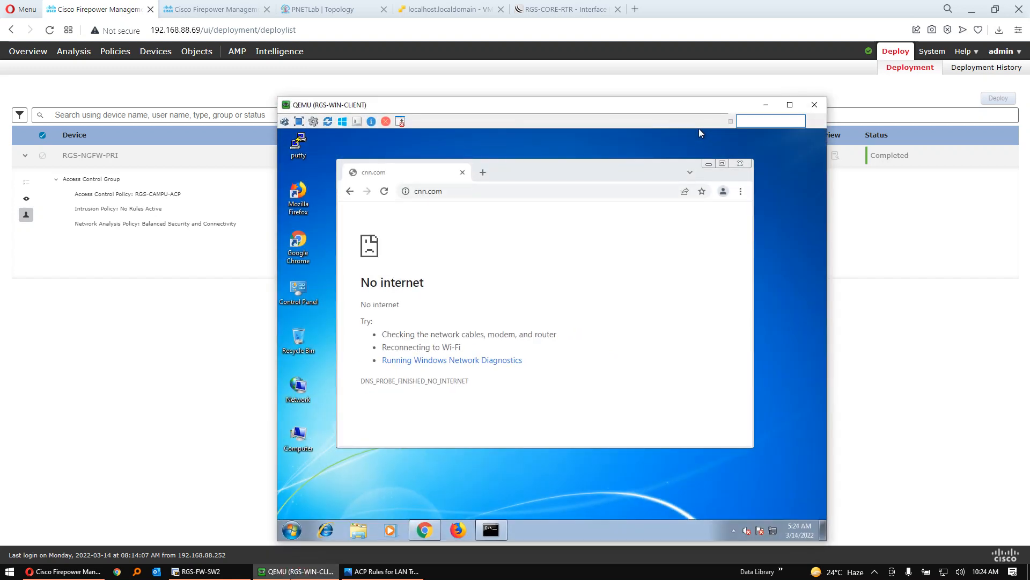
pyautogui.rightClick(637, 493)
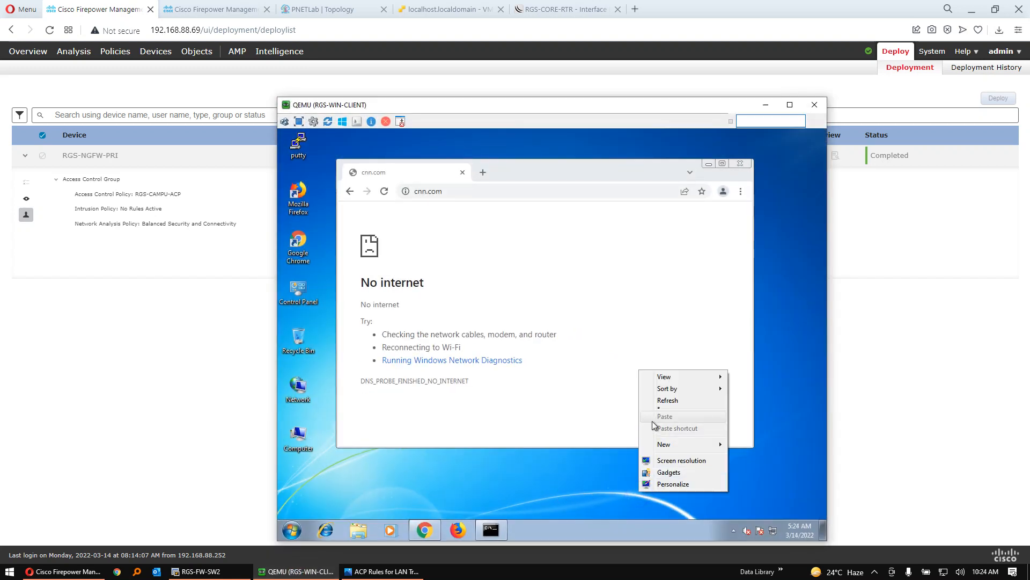
pyautogui.click(662, 401)
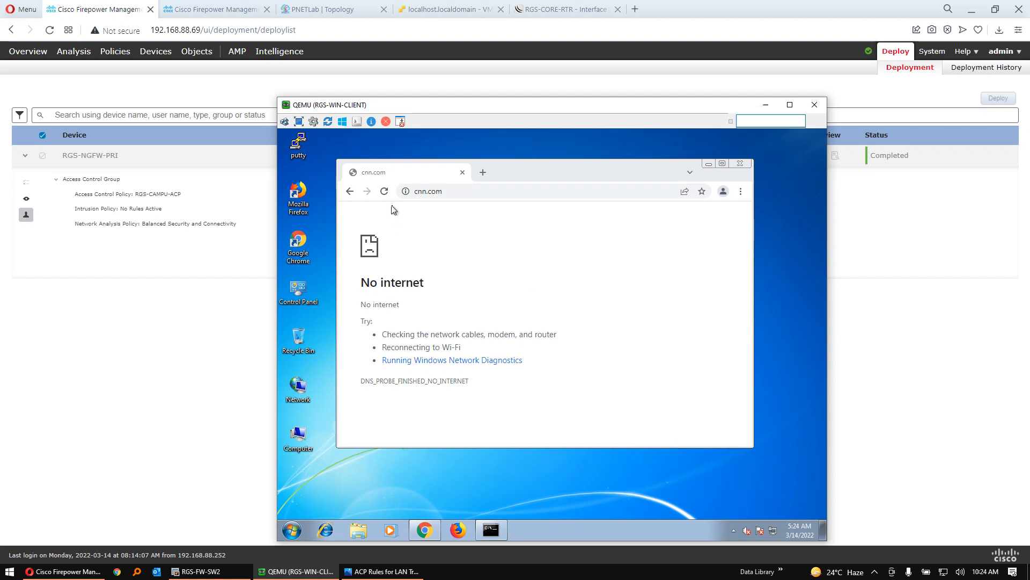
# Reload cnn.com in Chrome on the RGS-WIN-CLIENT machine
pyautogui.click(384, 191)
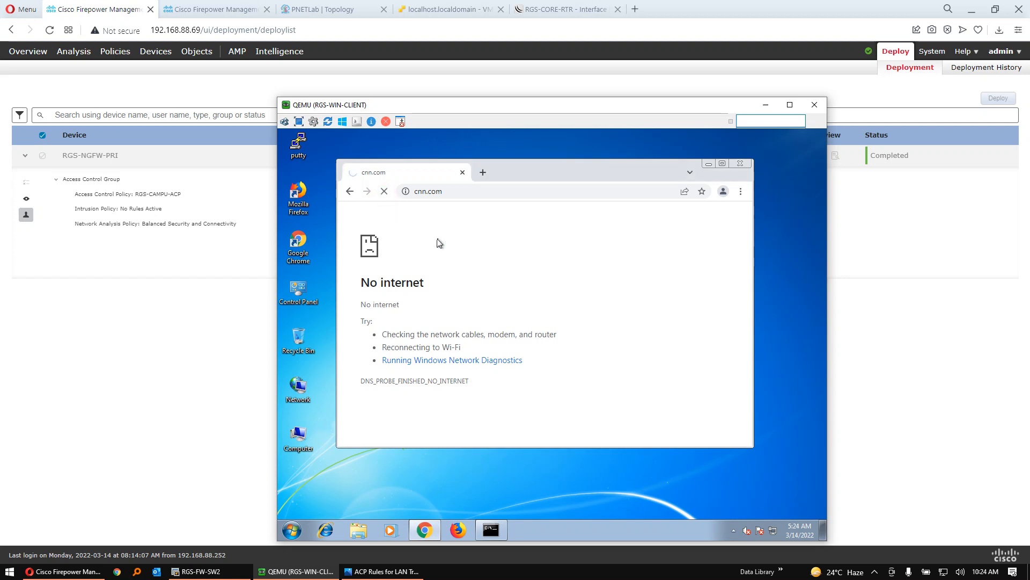
pyautogui.rightClick(503, 530)
pyautogui.click(678, 487)
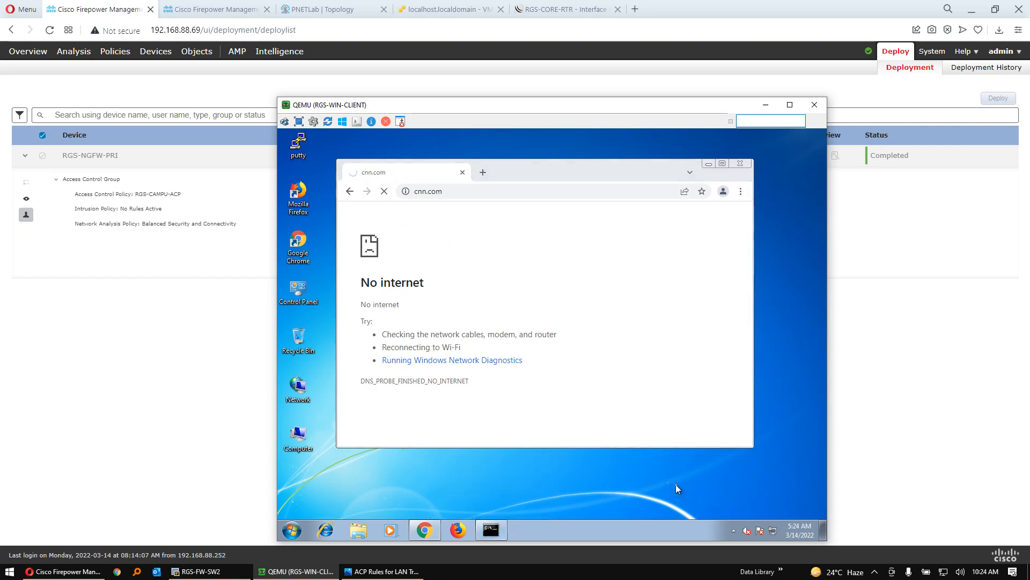
# Return to Firepower Management Center, open the connection events and check the action applied to the client's DNS traffic
pyautogui.click(212, 9)
pyautogui.click(76, 54)
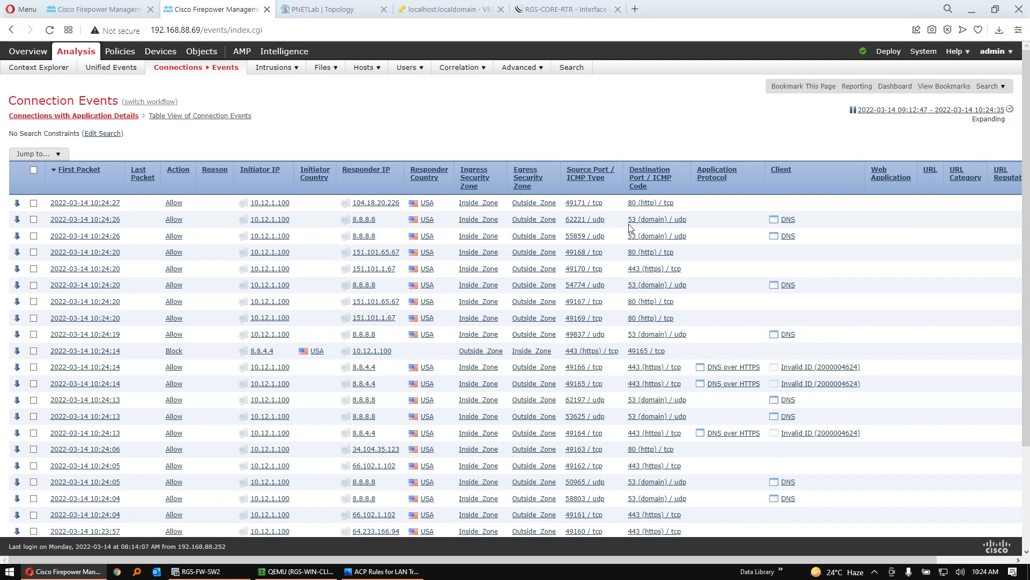
pyautogui.moveTo(624, 219); pyautogui.dragTo(699, 228)
pyautogui.moveTo(193, 220); pyautogui.dragTo(161, 221)
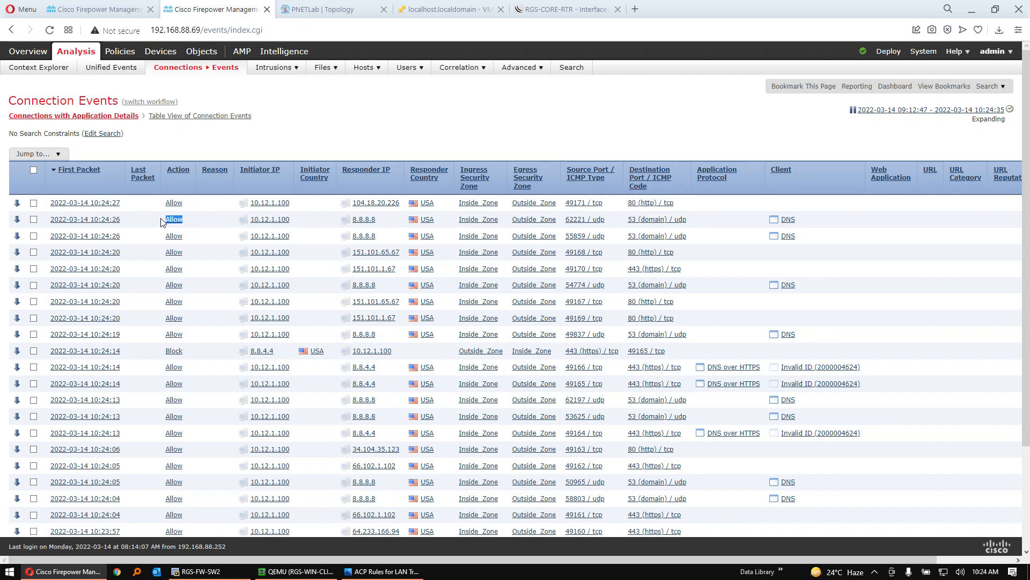
# Examine the access control rule matched by the 10:24:26 DNS event in table view, and open the access control policy list
pyautogui.click(103, 224)
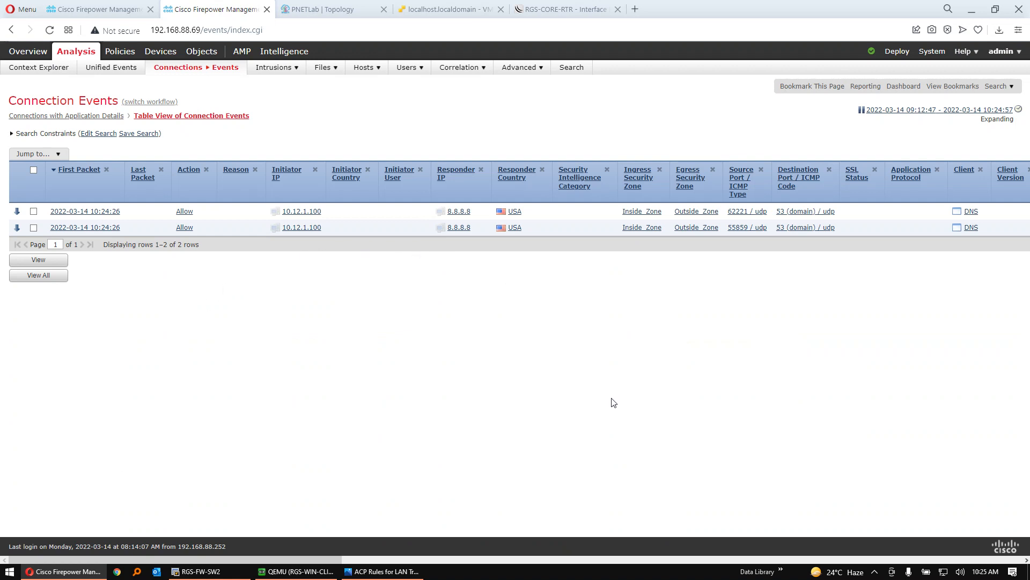
pyautogui.moveTo(325, 559); pyautogui.dragTo(651, 554)
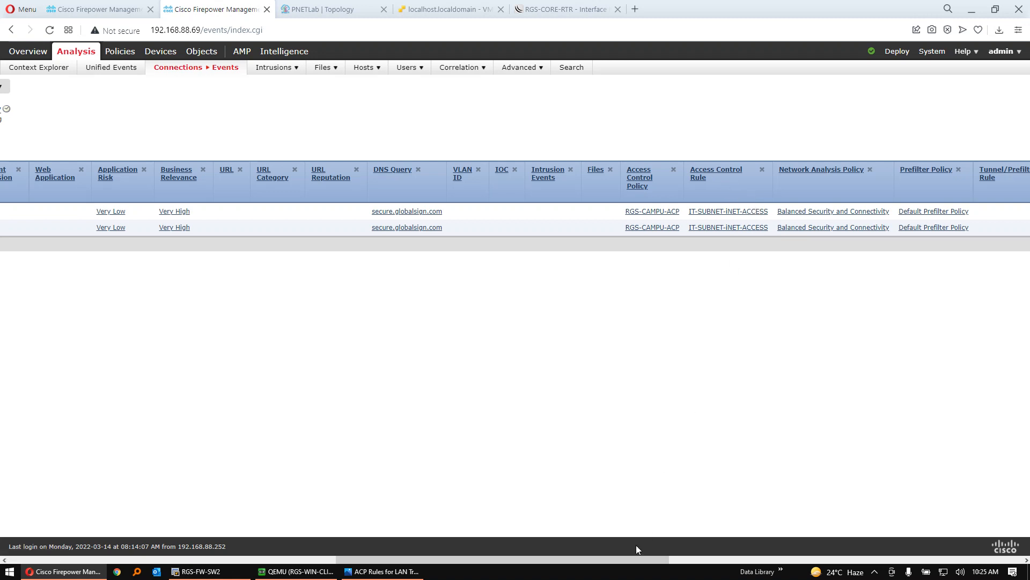
pyautogui.moveTo(634, 559); pyautogui.dragTo(287, 558)
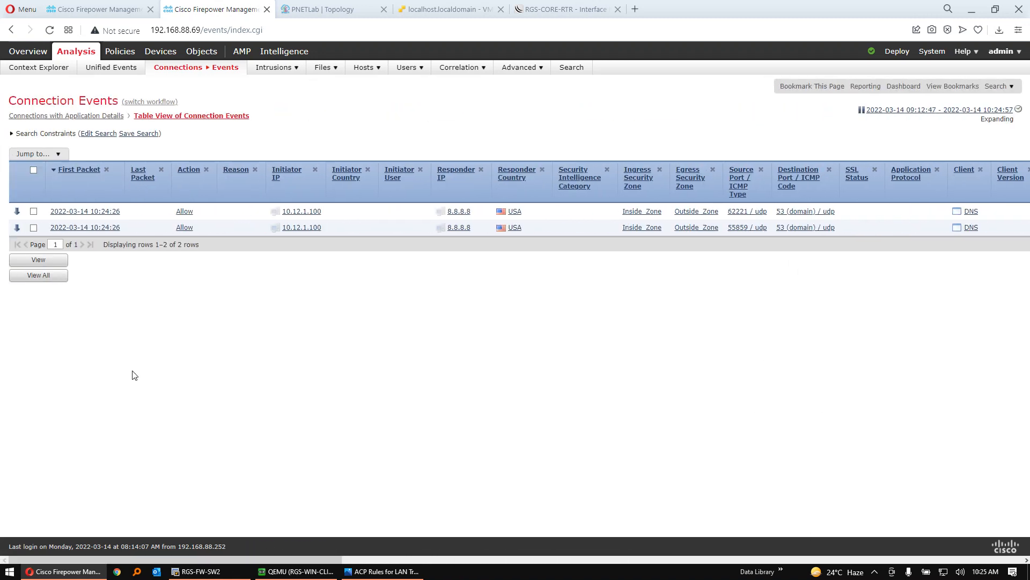
pyautogui.moveTo(115, 55)
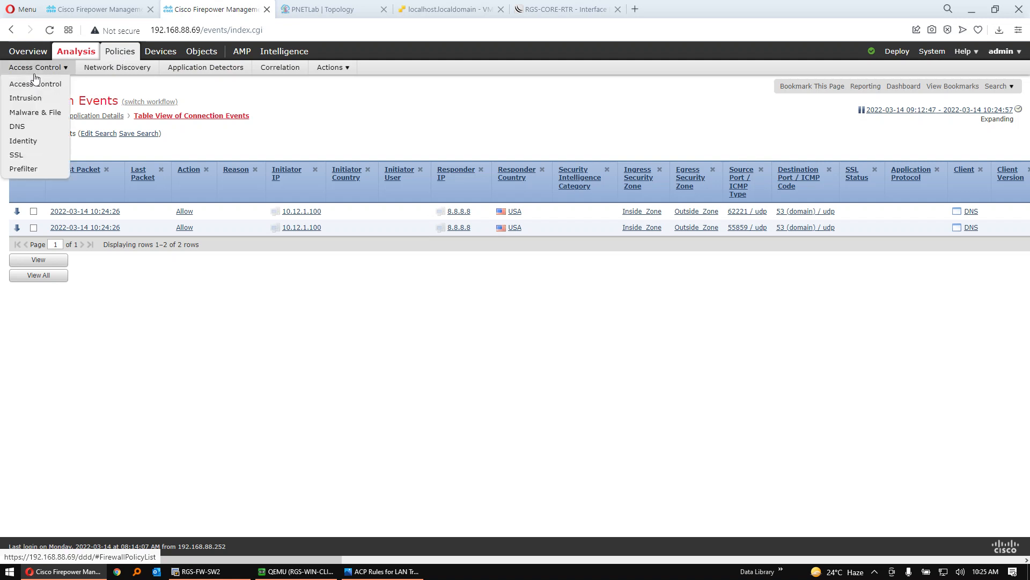
pyautogui.click(36, 80)
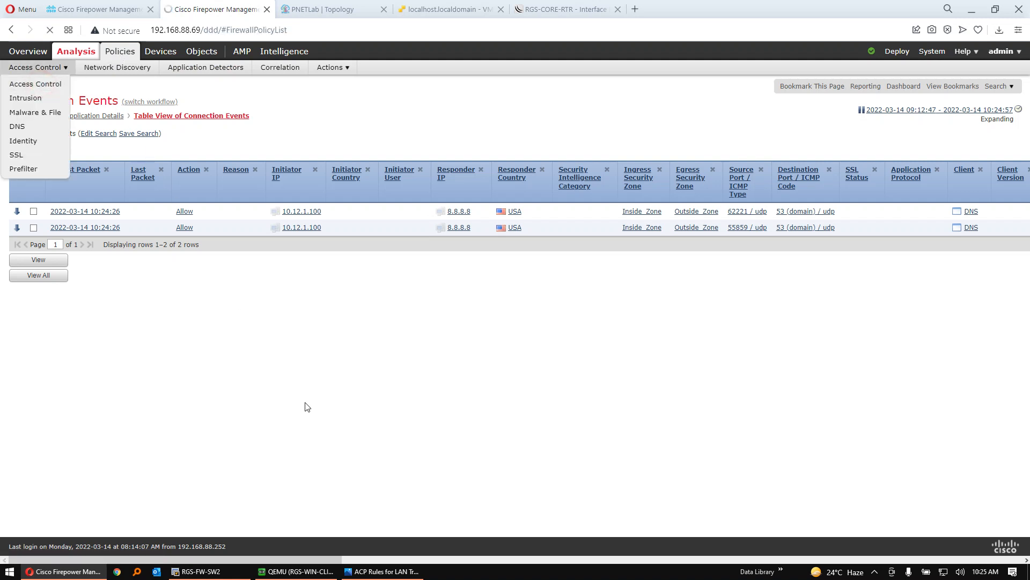
pyautogui.click(295, 571)
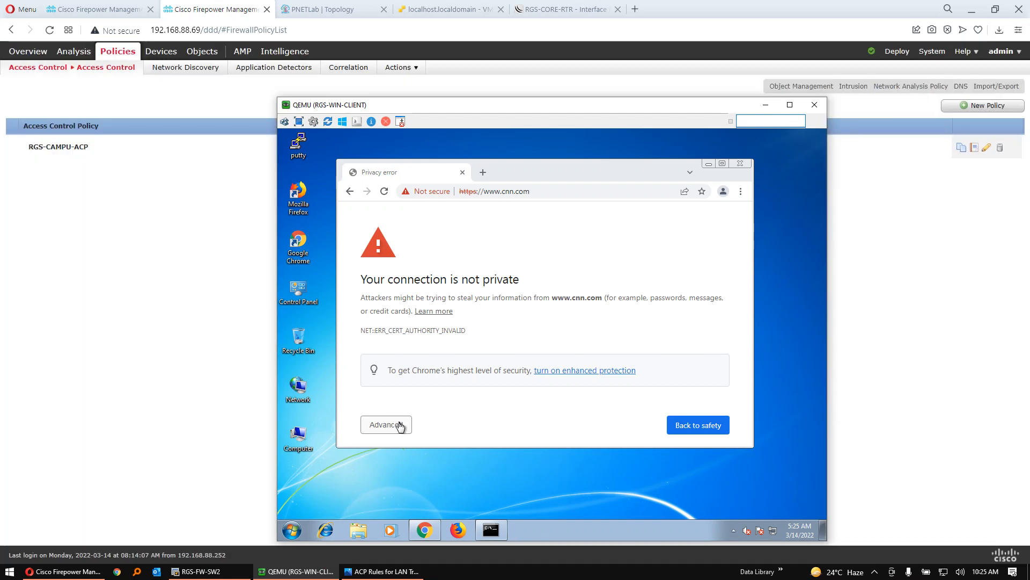
pyautogui.click(400, 425)
pyautogui.click(436, 283)
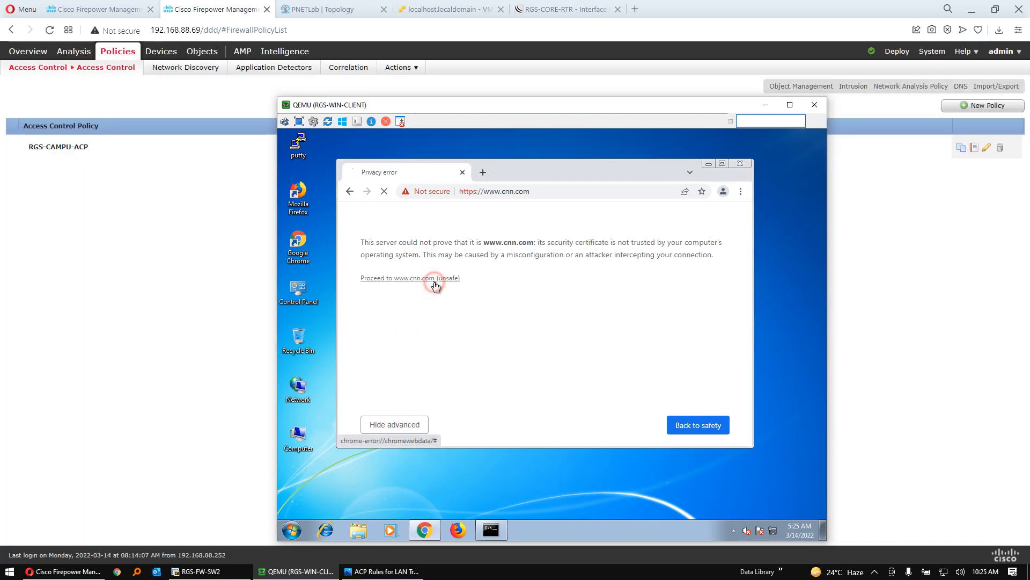
# Browse to facebook.com in a new Chrome tab and look through the loaded page
pyautogui.click(483, 172)
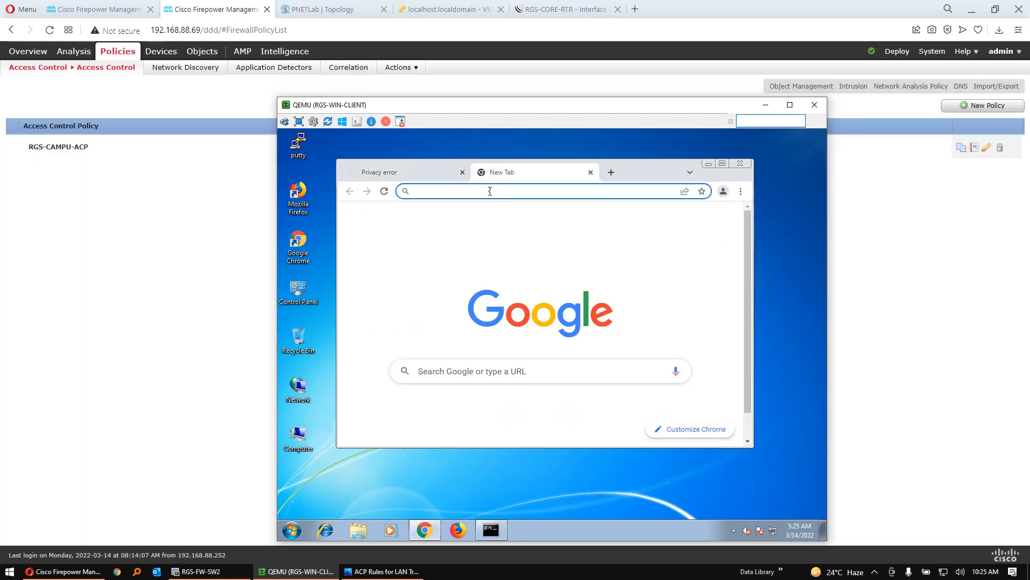
pyautogui.write('facebook')
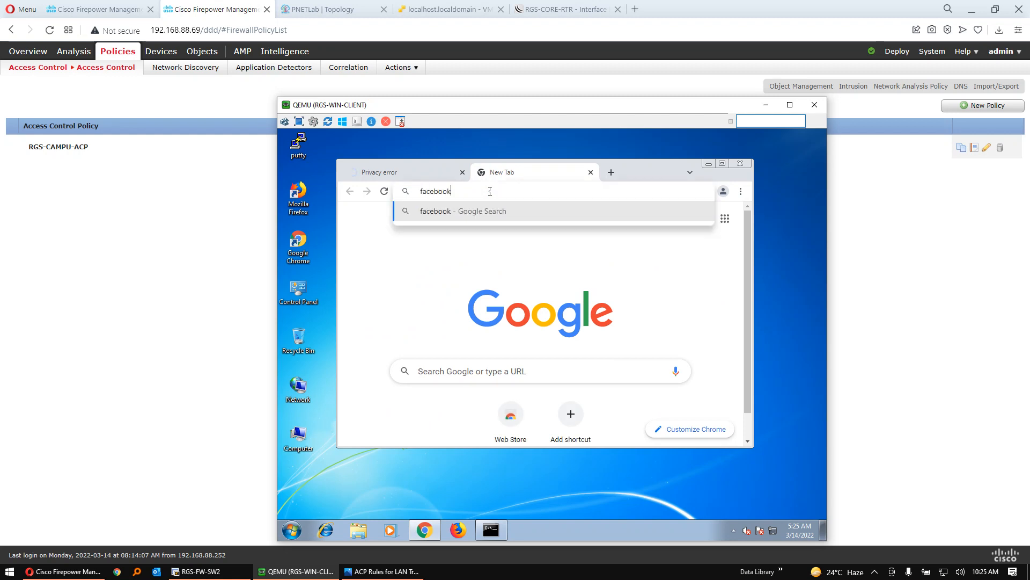
pyautogui.write('.com')
pyautogui.press('Return')
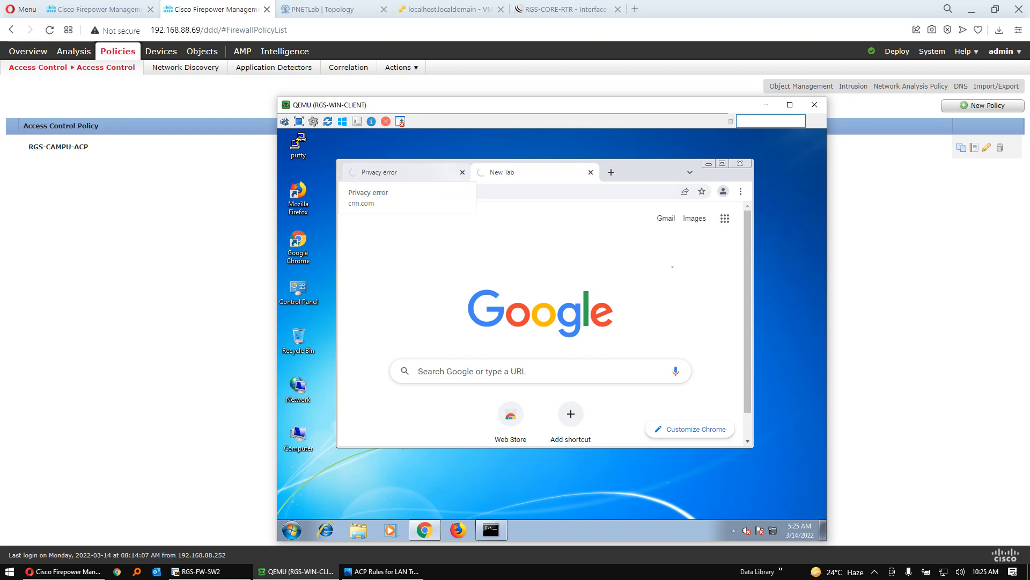
pyautogui.moveTo(803, 535)
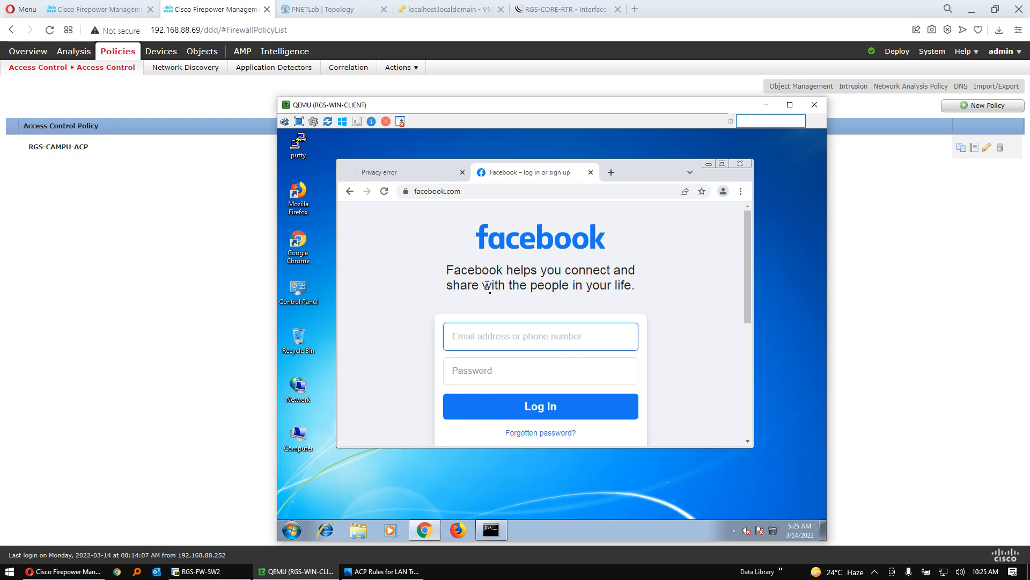
pyautogui.scroll(-5, 610, 330)
pyautogui.scroll(5, 610, 330)
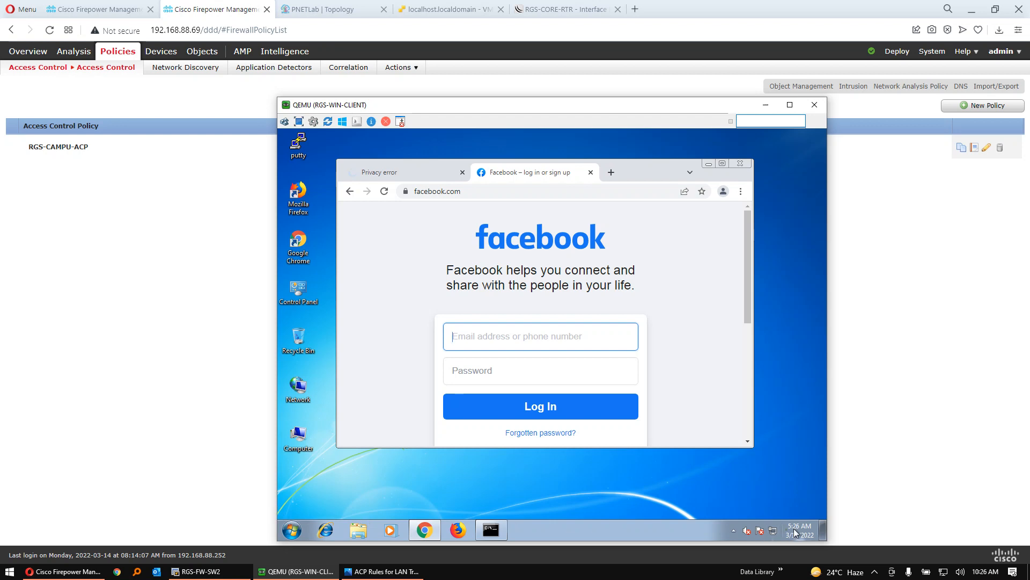
# Open the client's Local Area Connection details and highlight its IPv4 address
pyautogui.rightClick(772, 530)
pyautogui.click(725, 519)
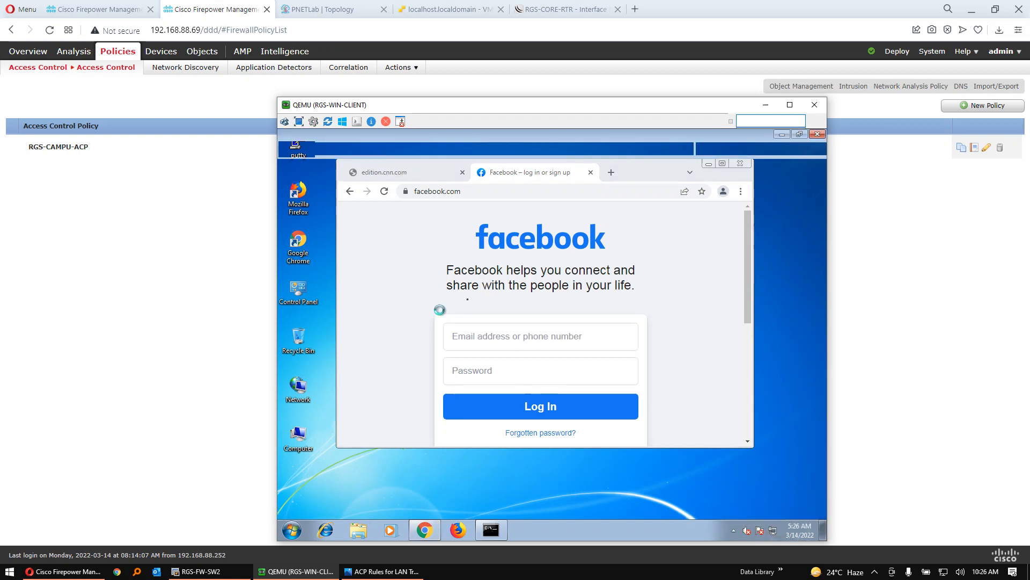
pyautogui.click(642, 256)
pyautogui.click(491, 321)
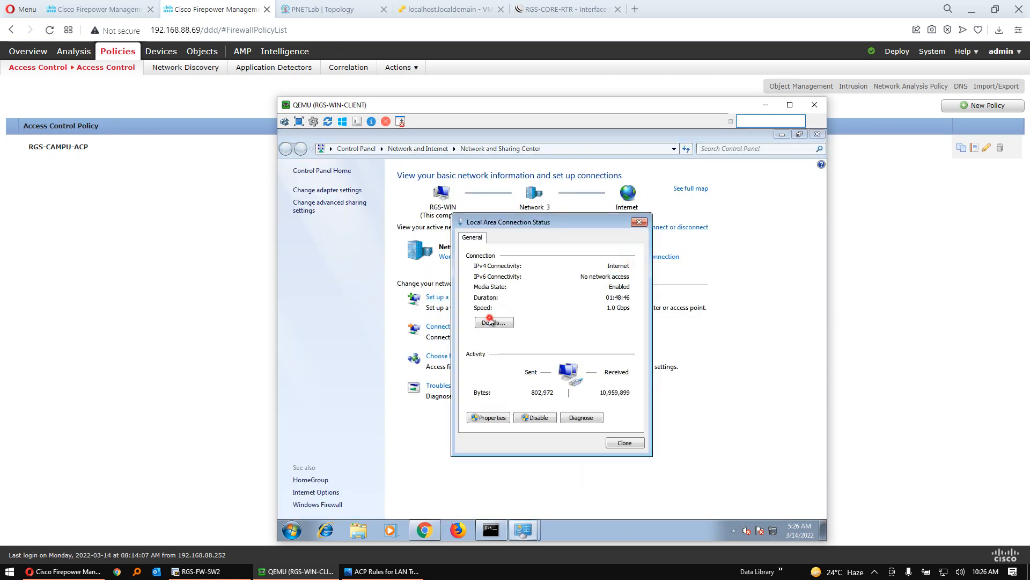
pyautogui.click(570, 314)
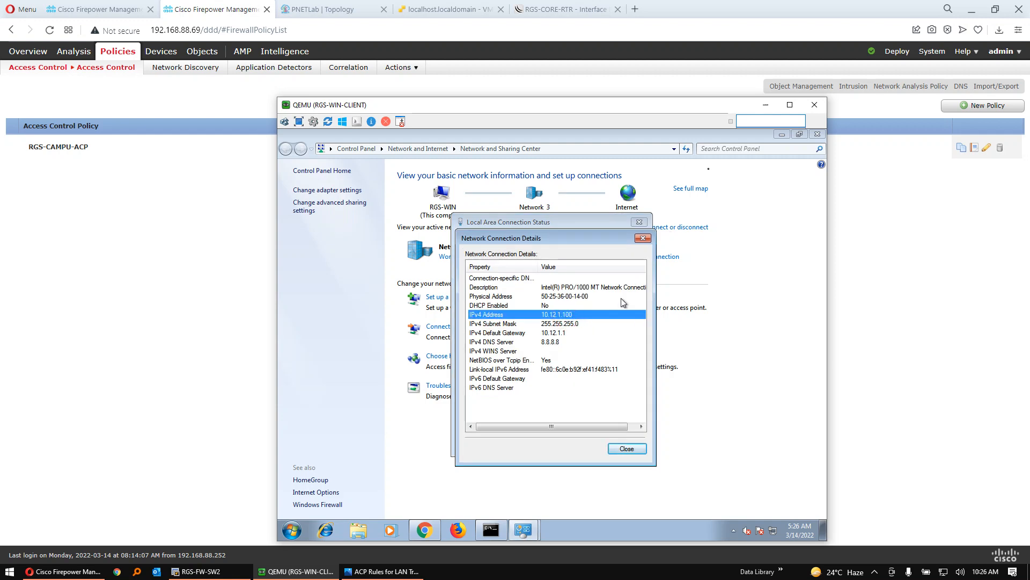
# Switch to the PNETLab topology and trace the traffic path from RGS-WIN-CLIENT through RGS-FTD-FW1 and RGS-EDGE-RTR-1 to the ISP
pyautogui.click(317, 9)
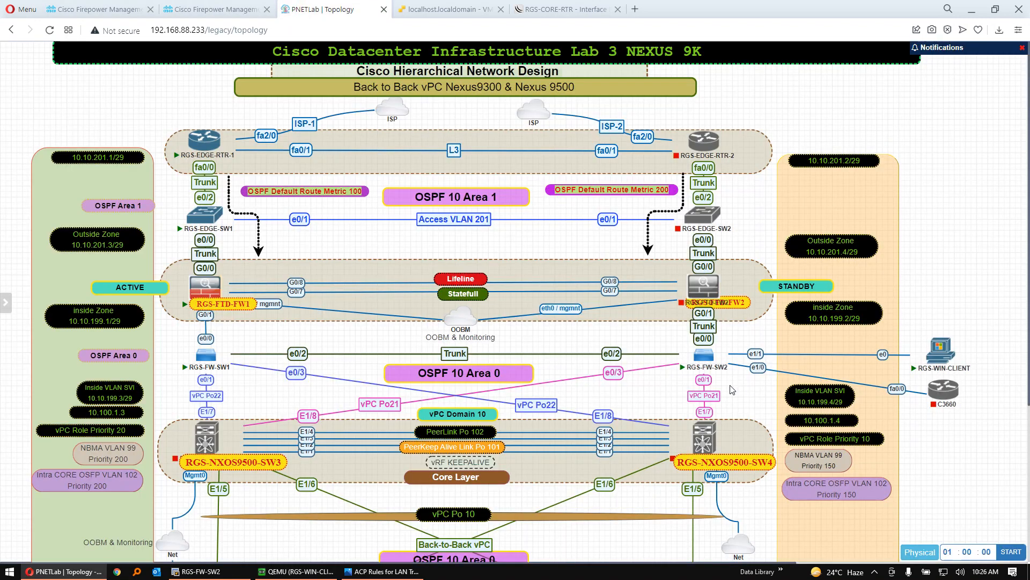
pyautogui.moveTo(707, 352)
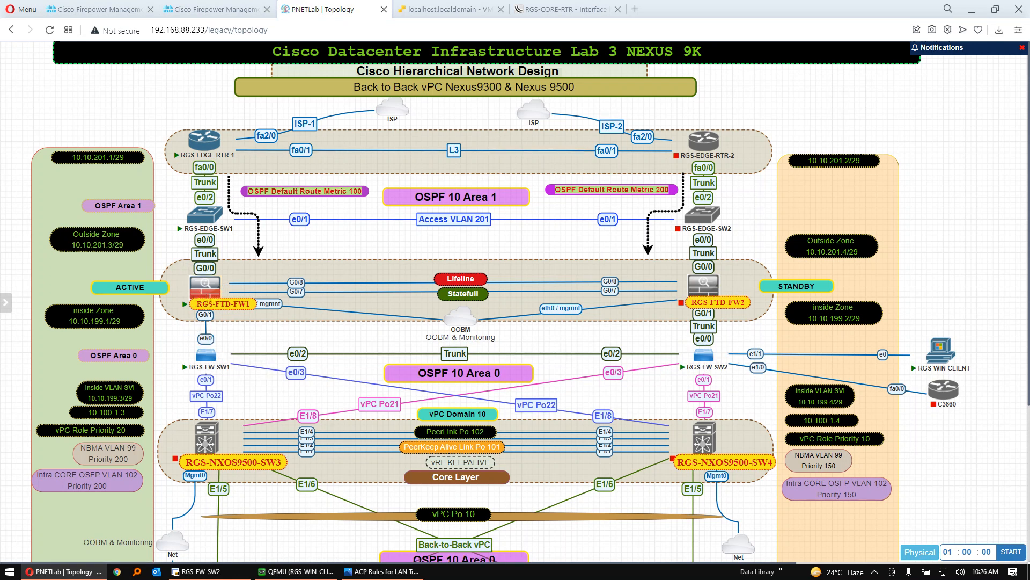
pyautogui.moveTo(215, 299)
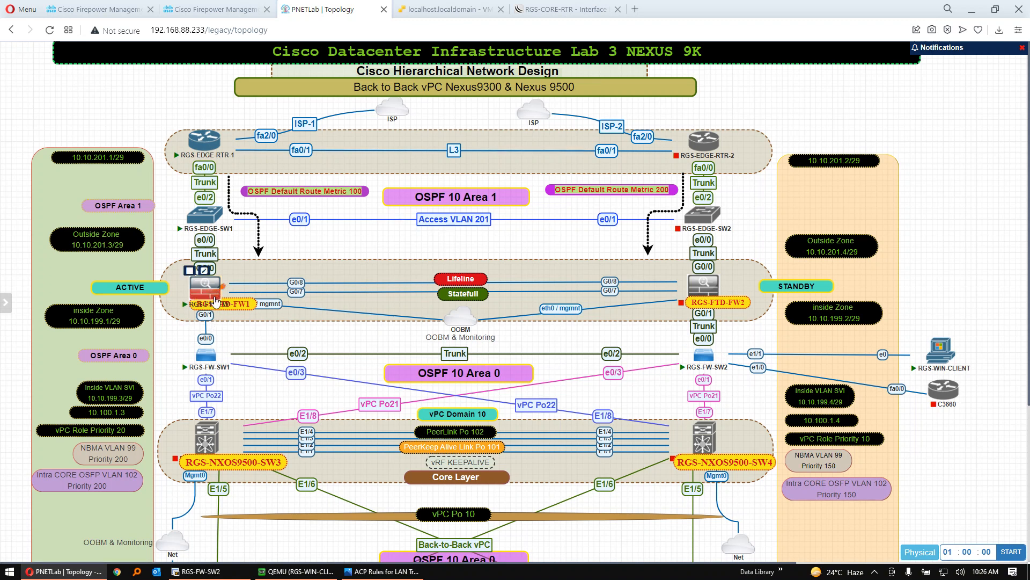
pyautogui.moveTo(214, 150)
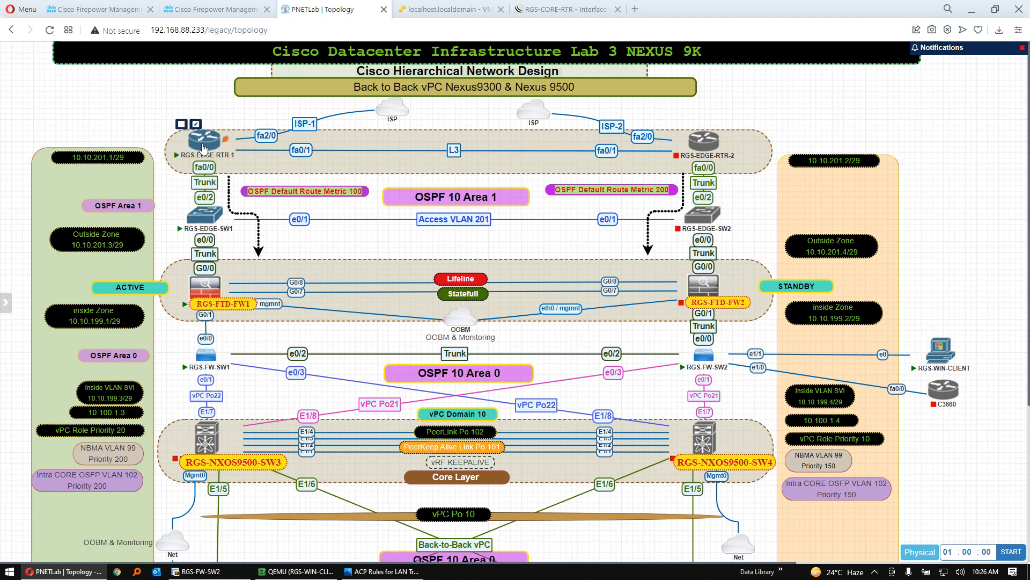
pyautogui.moveTo(392, 114)
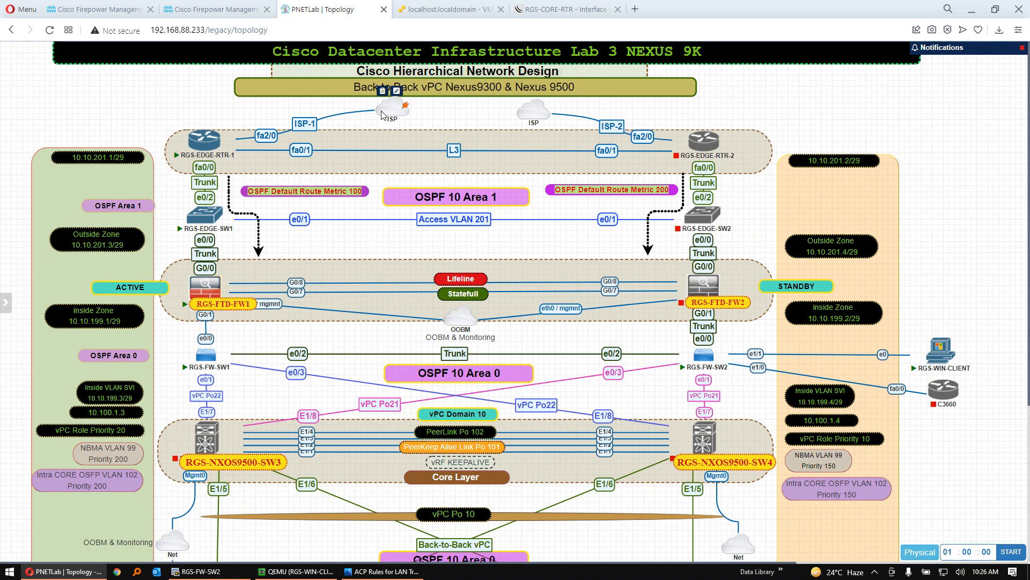
# Return to Firepower Management Center and open the connection events to review the actions applied to the client's web traffic
pyautogui.click(85, 11)
pyautogui.click(182, 10)
pyautogui.click(111, 9)
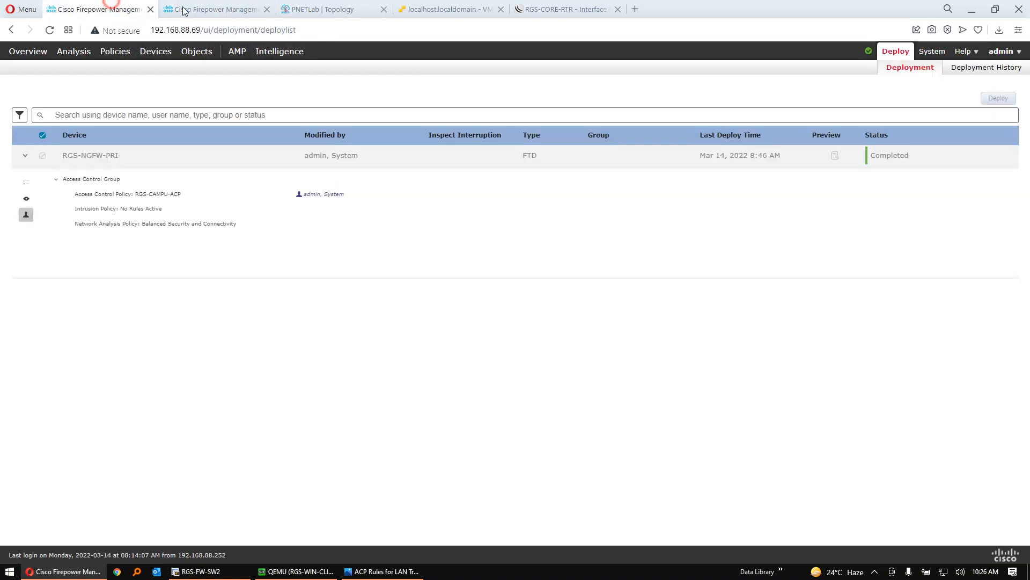
pyautogui.moveTo(78, 59)
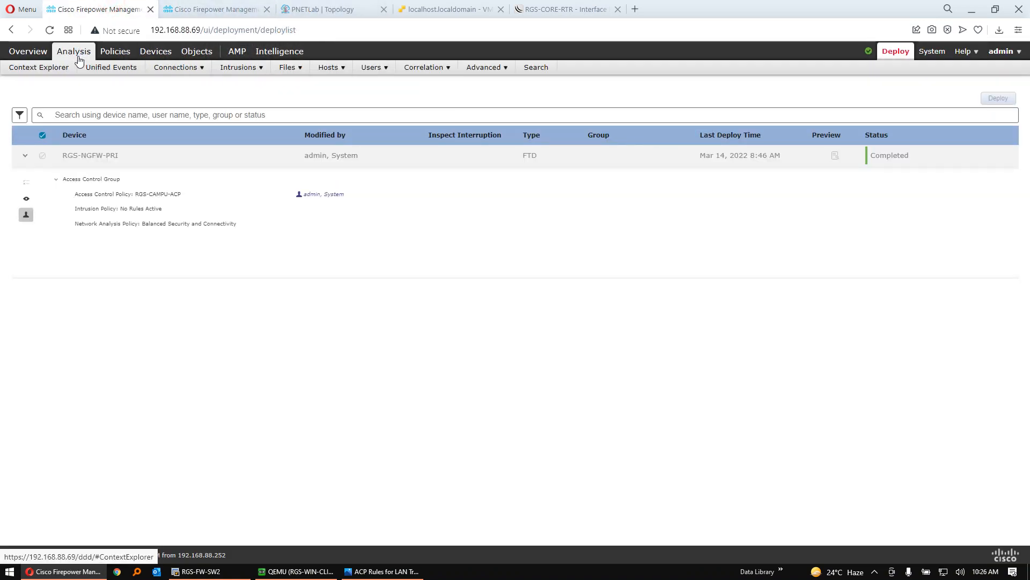
pyautogui.click(182, 85)
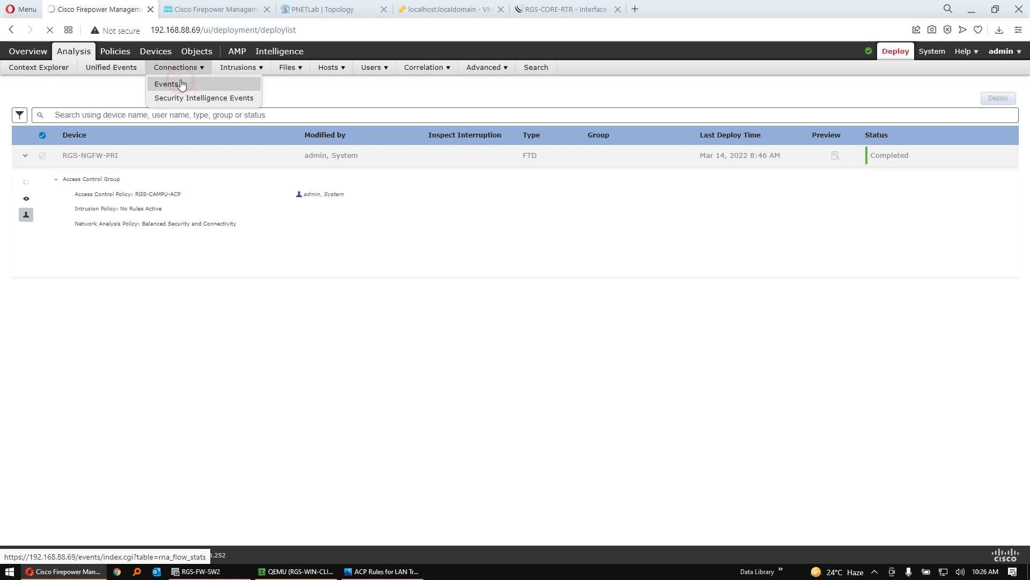
pyautogui.click(312, 575)
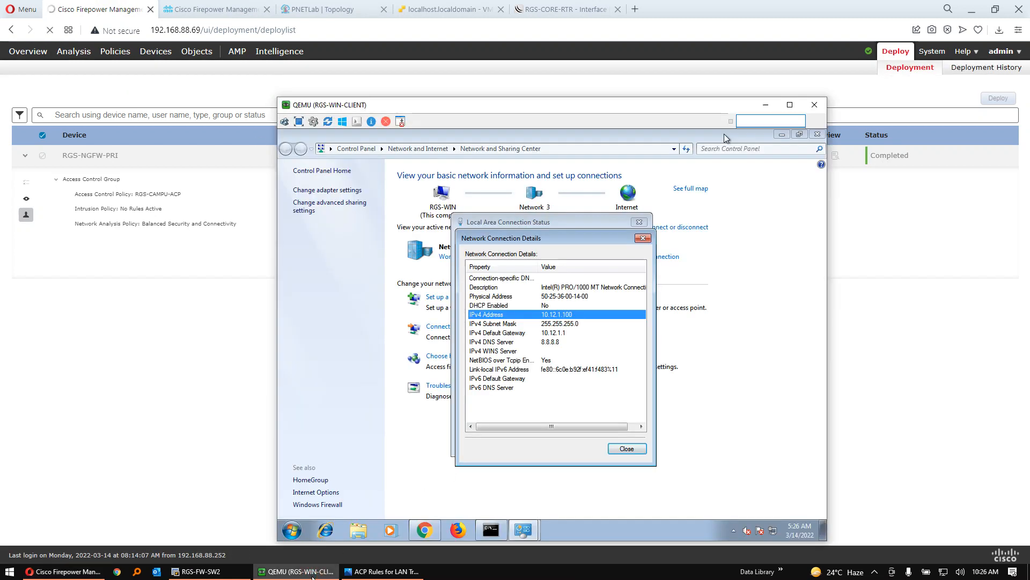
pyautogui.click(313, 576)
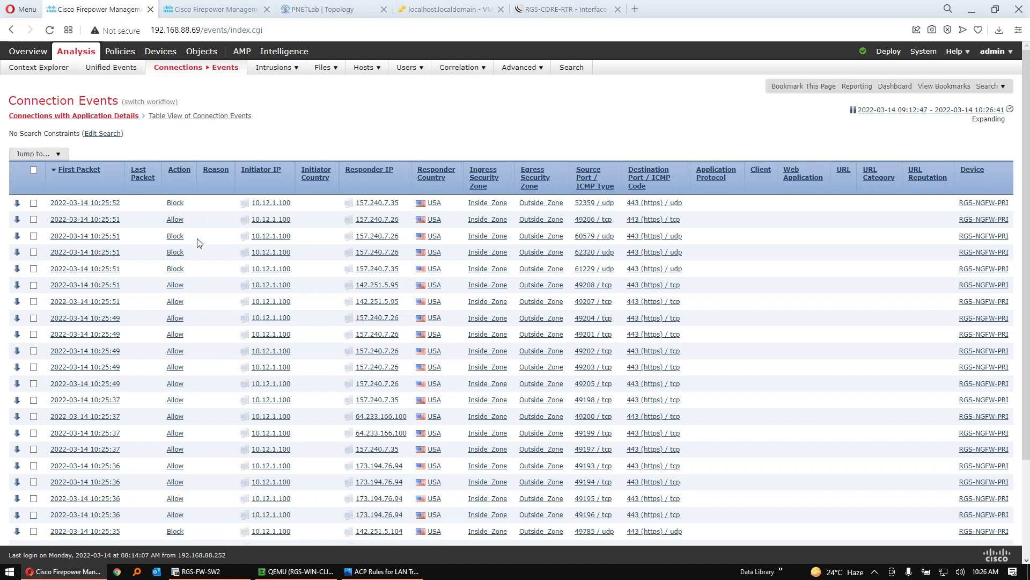
# Examine the policy and interface details of the 10:25:34 HTTPS event in table view, and return to the connection events list
pyautogui.click(584, 543)
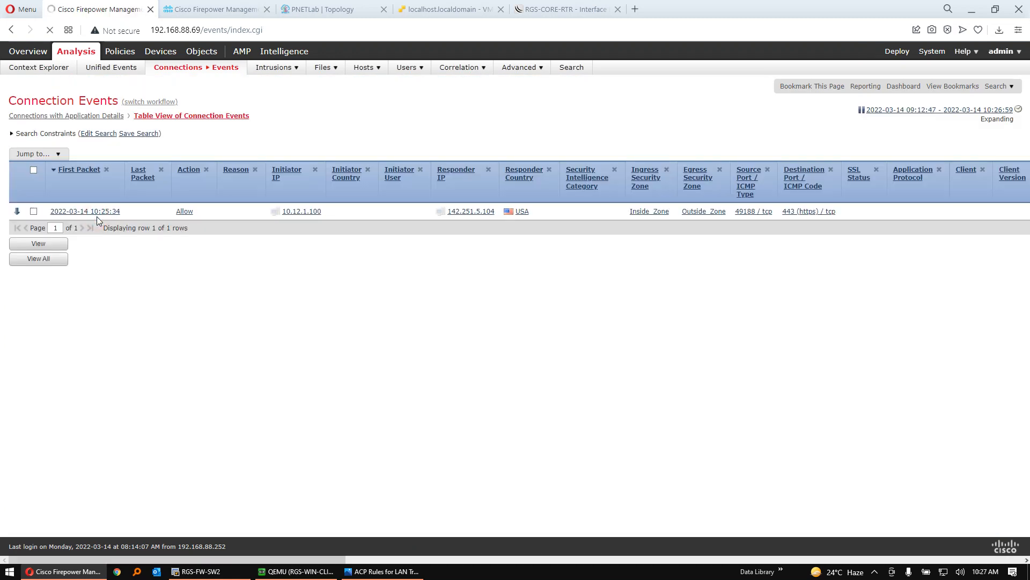
pyautogui.click(702, 559)
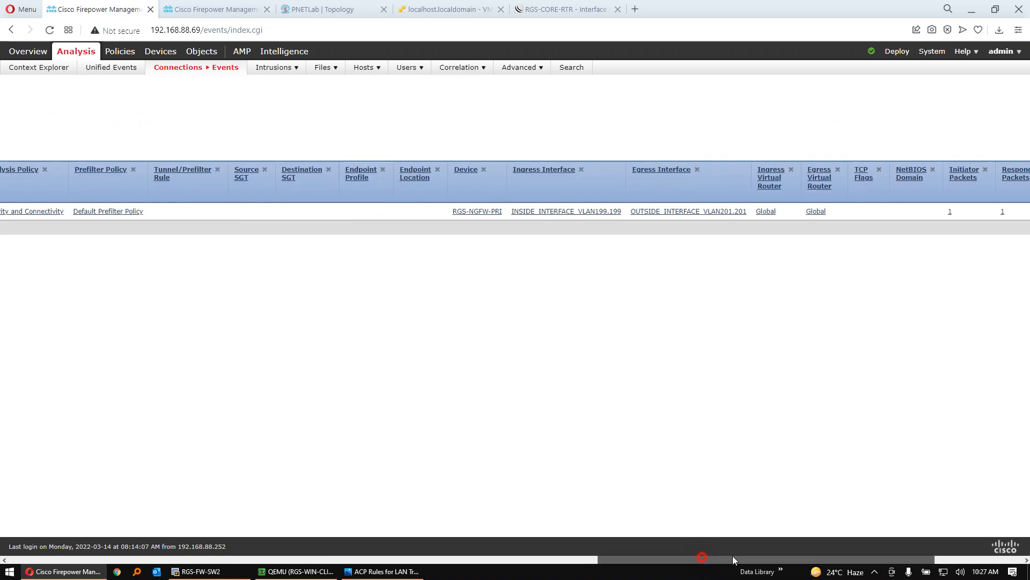
pyautogui.moveTo(732, 558); pyautogui.dragTo(138, 523)
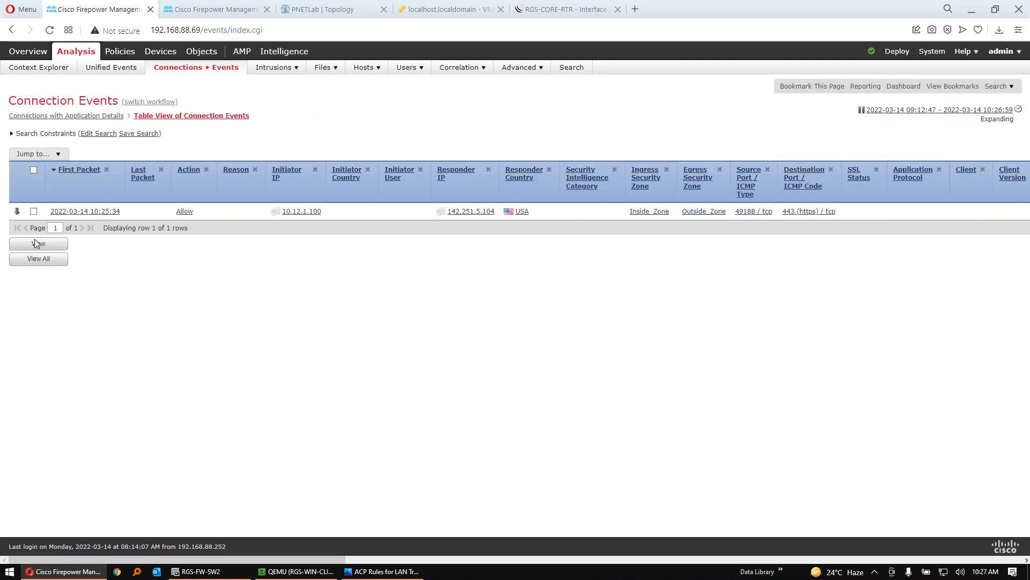
pyautogui.click(12, 30)
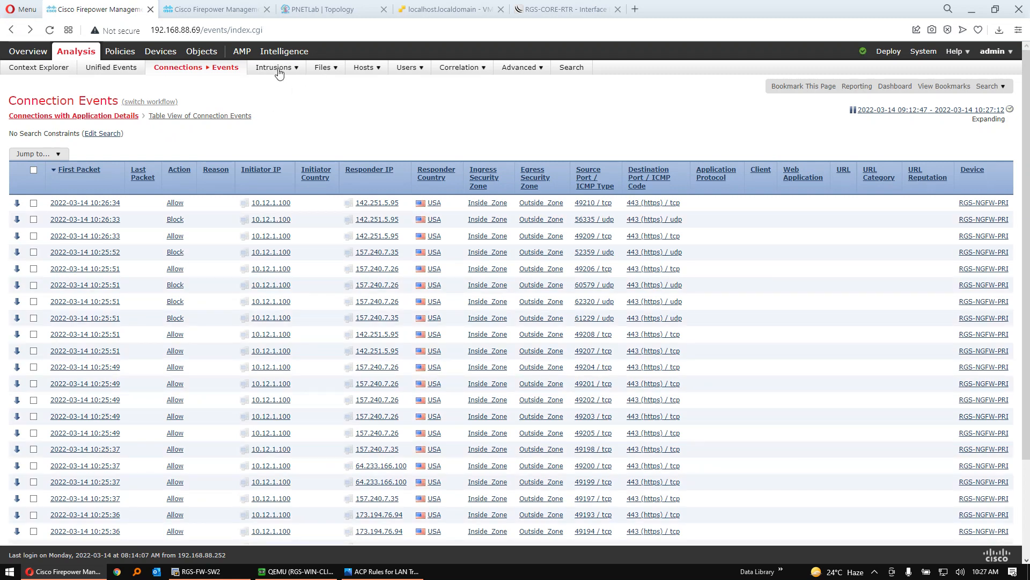
# Open the RGS-CAMPU-ACP access control policy to review its rules, and widen the source dynamic attributes column
pyautogui.moveTo(125, 56)
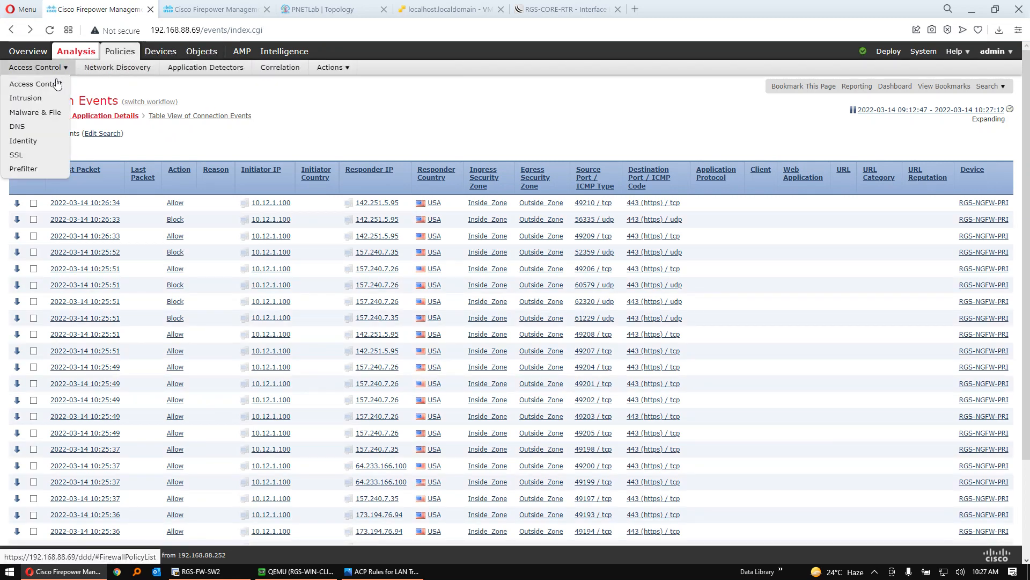
pyautogui.click(35, 84)
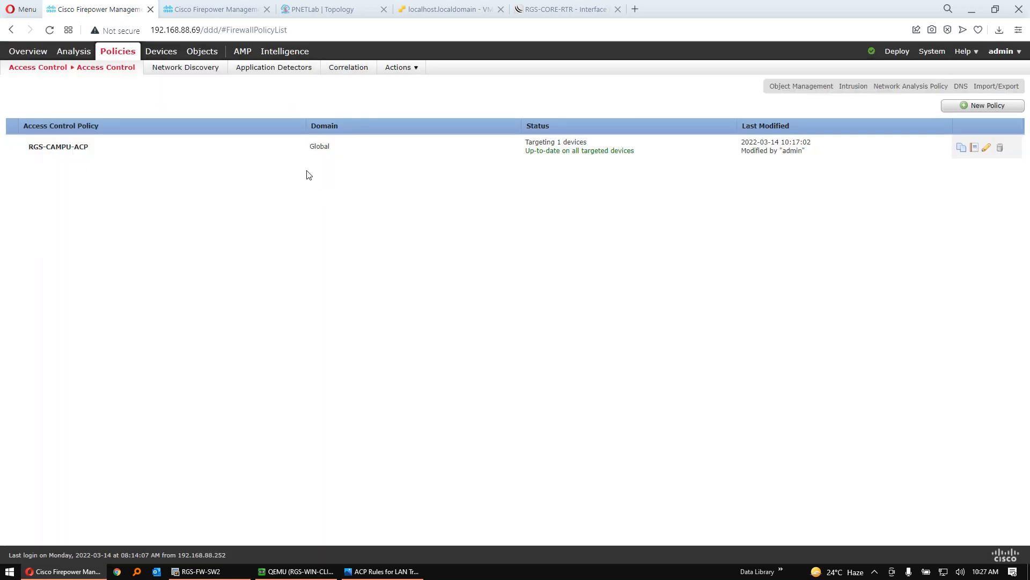
pyautogui.click(111, 151)
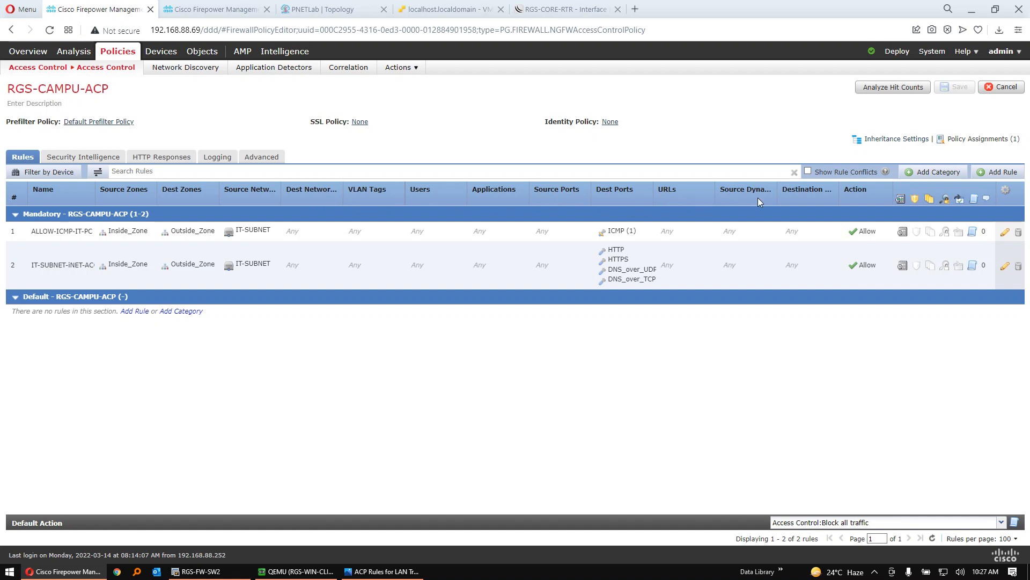
pyautogui.moveTo(776, 189); pyautogui.dragTo(807, 187)
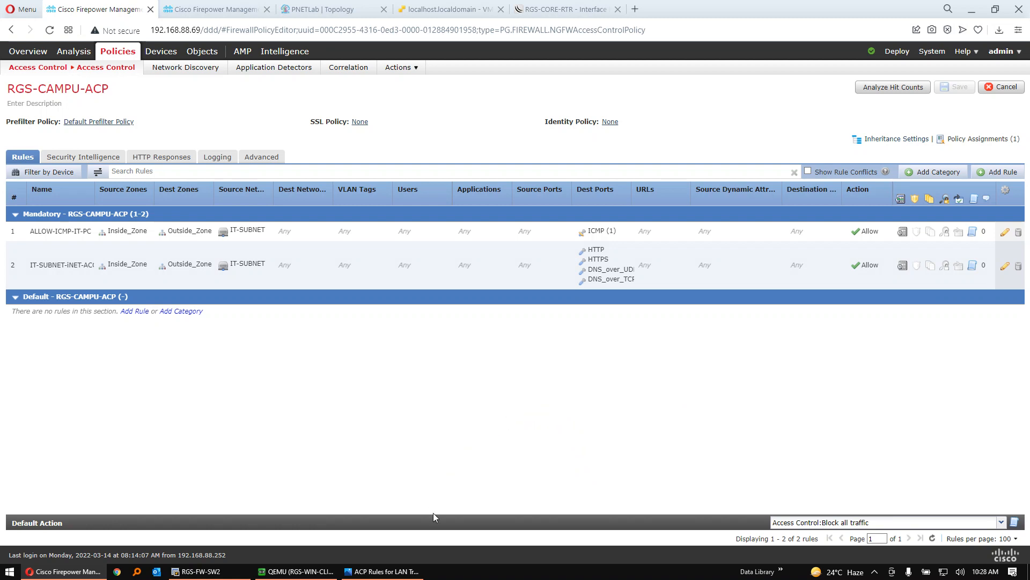
# Switch to the Photos app showing the ACP Rules for LAN Traffic.PNG image
pyautogui.click(378, 571)
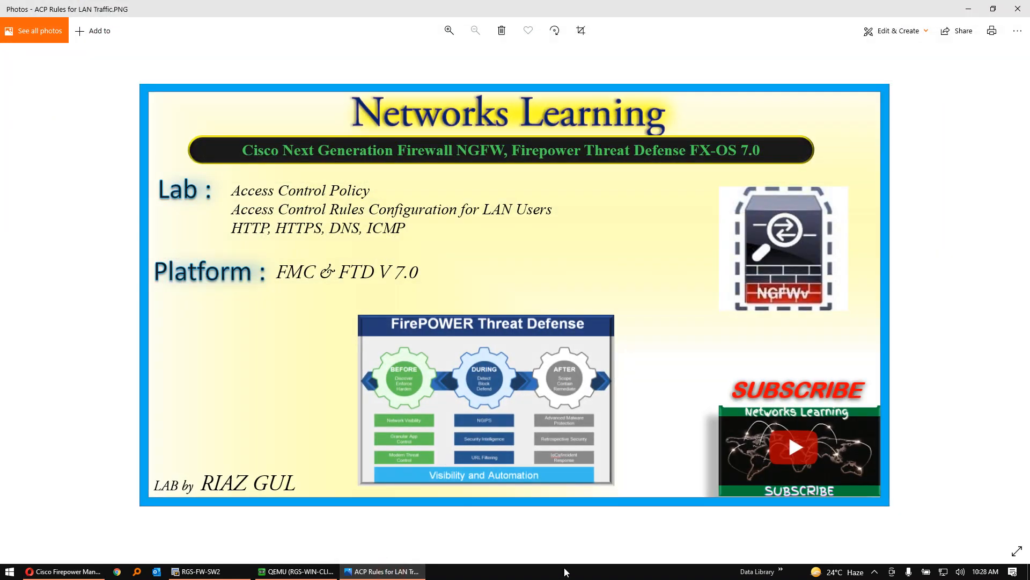